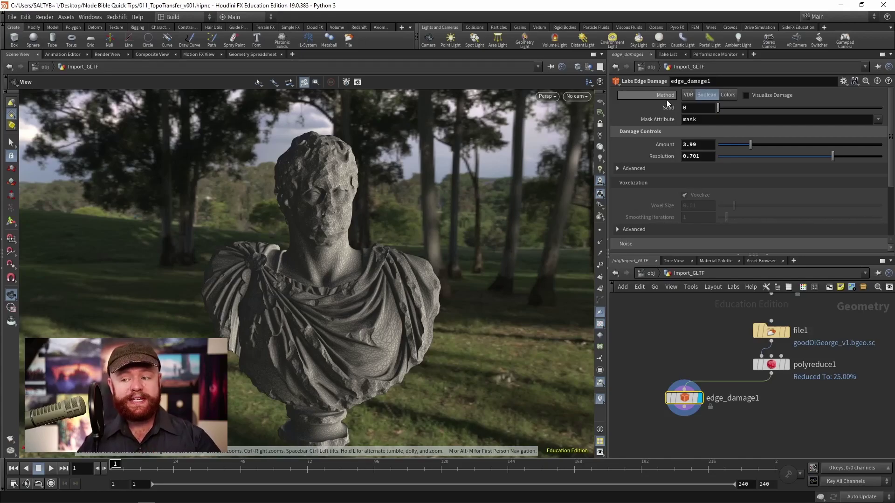
Add a VDB from Polygons node under polyreduce1 and display it.
drag(775, 418, 756, 413)
key(Tab)
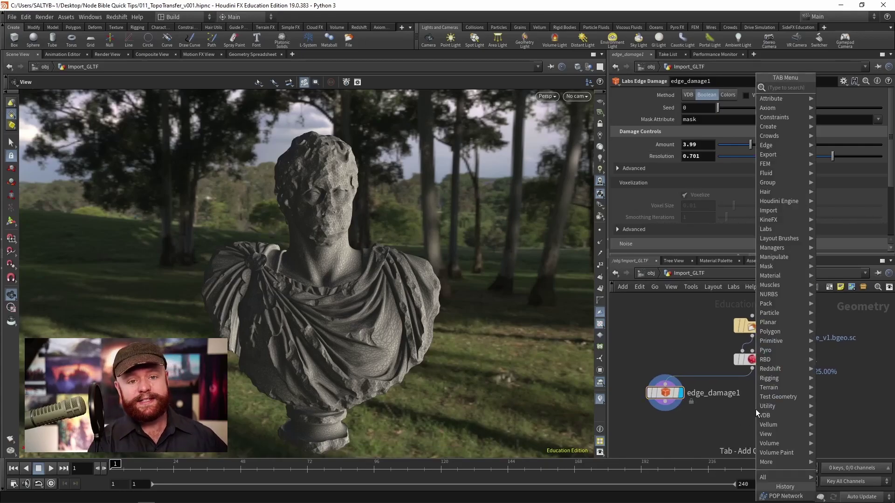
text(vdb from p)
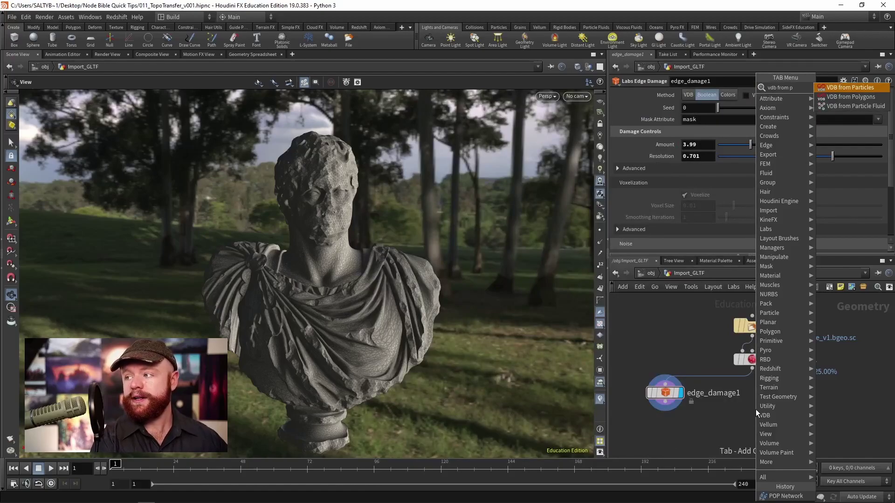
key(Down)
key(Return)
click(756, 410)
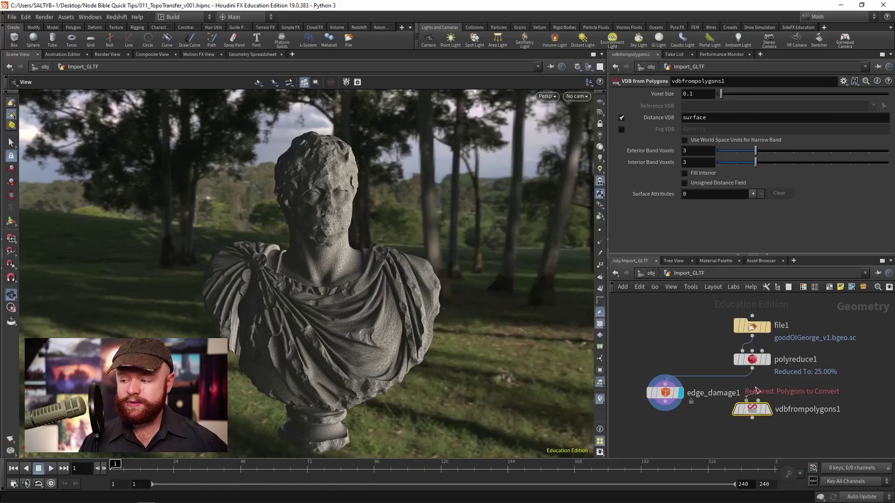
click(767, 409)
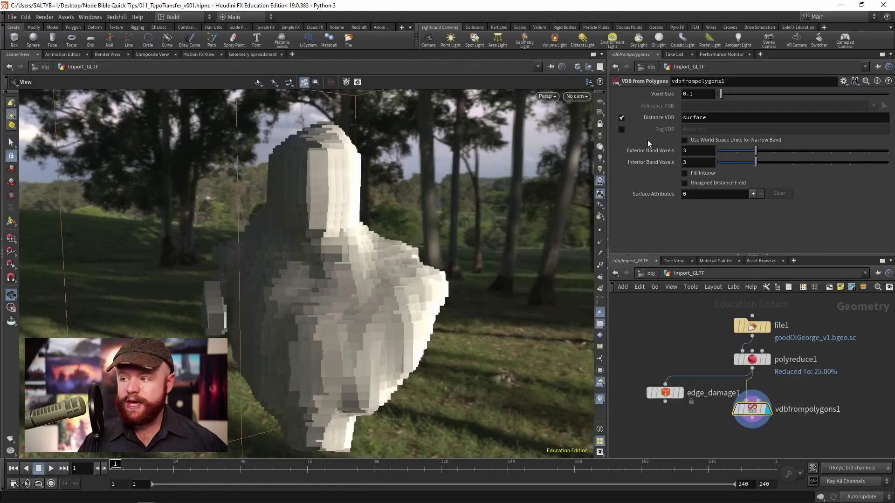
Set the VDB from Polygons Voxel Size to 0.025.
click(701, 94)
key(ctrl+a)
text(.0)
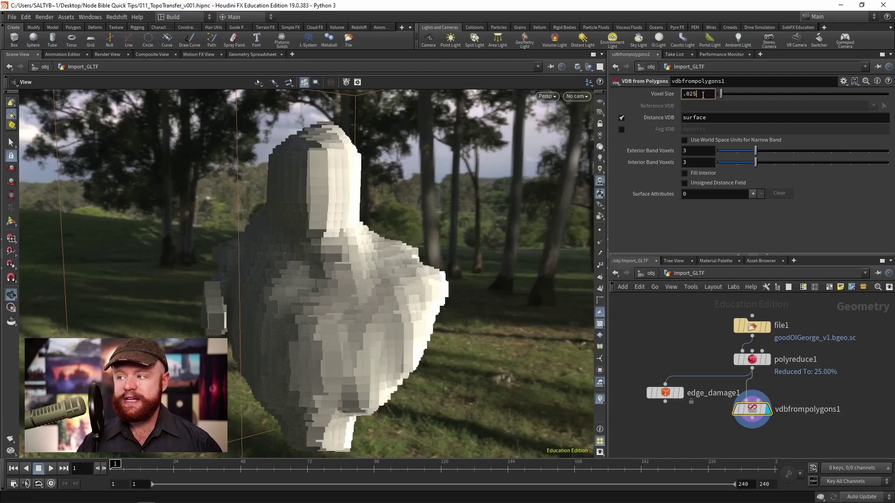
key(Return)
drag(790, 430, 741, 400)
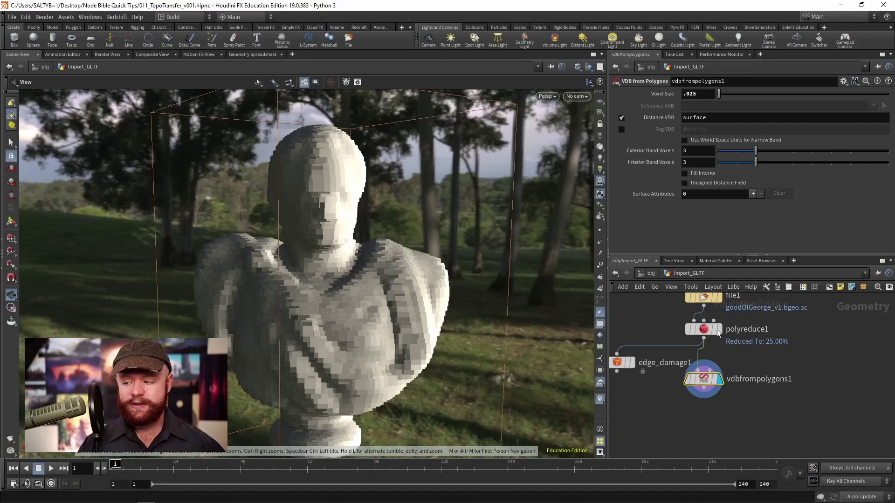
Add a VDB Combine node and set vdbfrompolygons1's Voxel Size to 0.01.
key(Tab)
text(vdbcom)
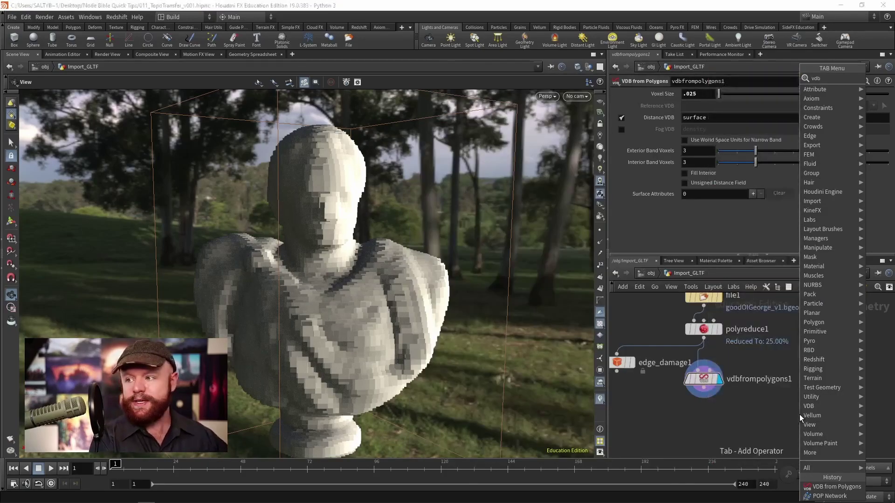
key(Return)
click(760, 423)
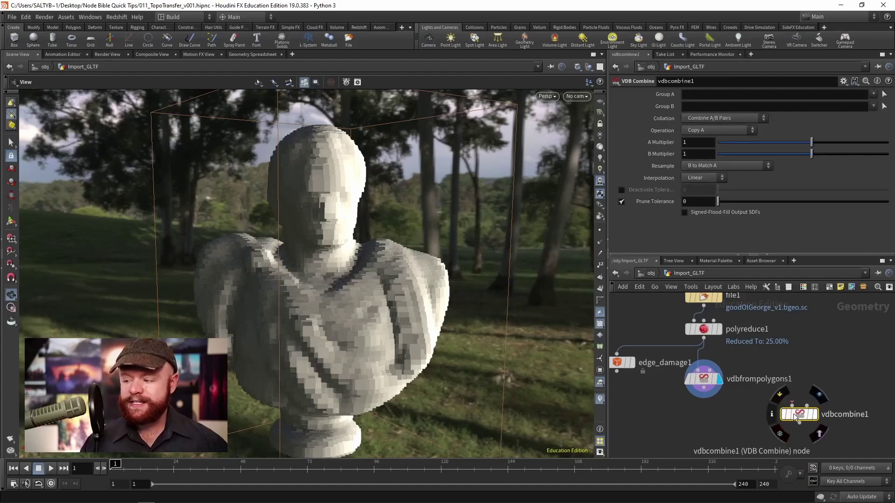
click(703, 379)
click(696, 94)
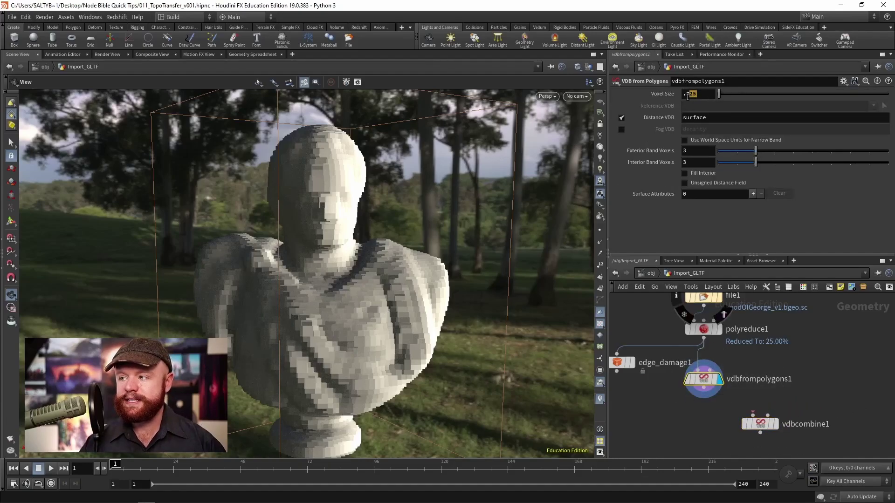
key(Return)
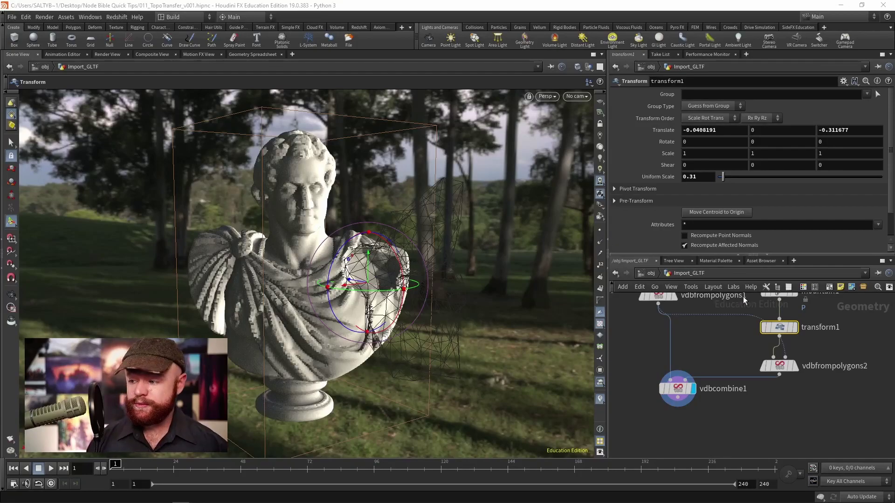
scroll(743, 336, down, 2)
Inspect the transformed rock shape and its vdbfrompolygons2 volume.
click(727, 377)
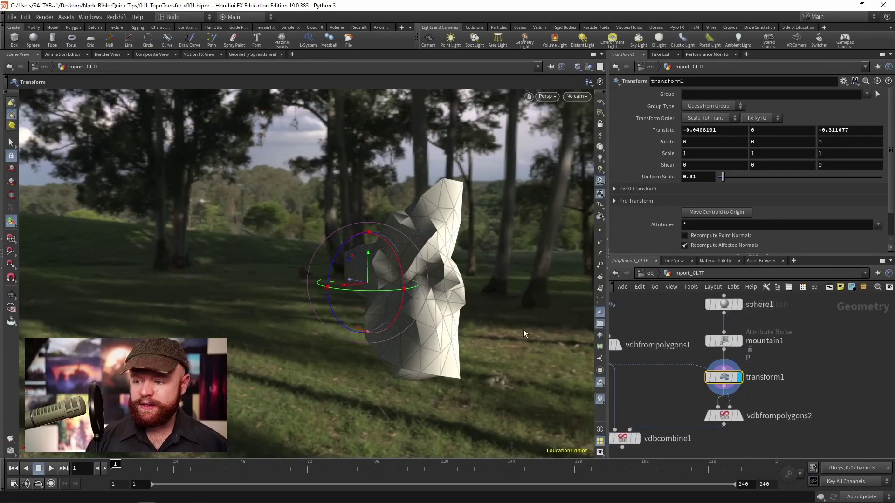
click(726, 418)
click(750, 400)
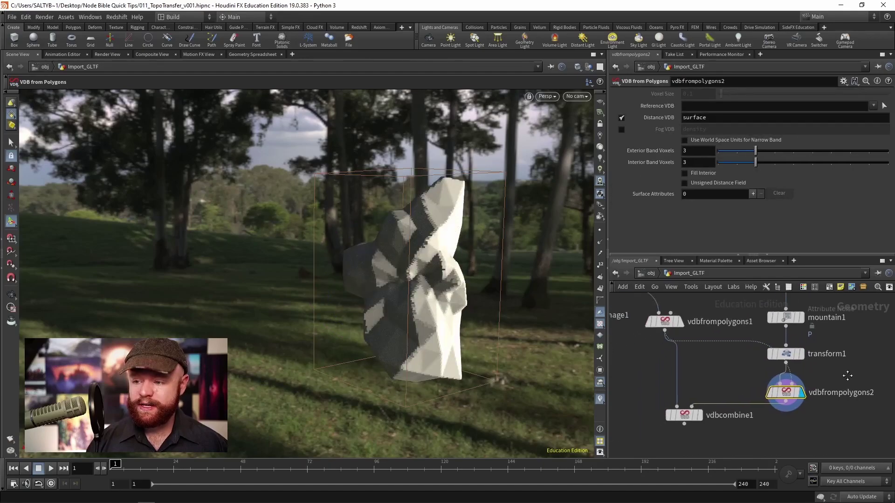
scroll(751, 402, down, 2)
Display vdbcombine1 with SDF Difference, showing the carved shoulder.
click(707, 395)
click(727, 411)
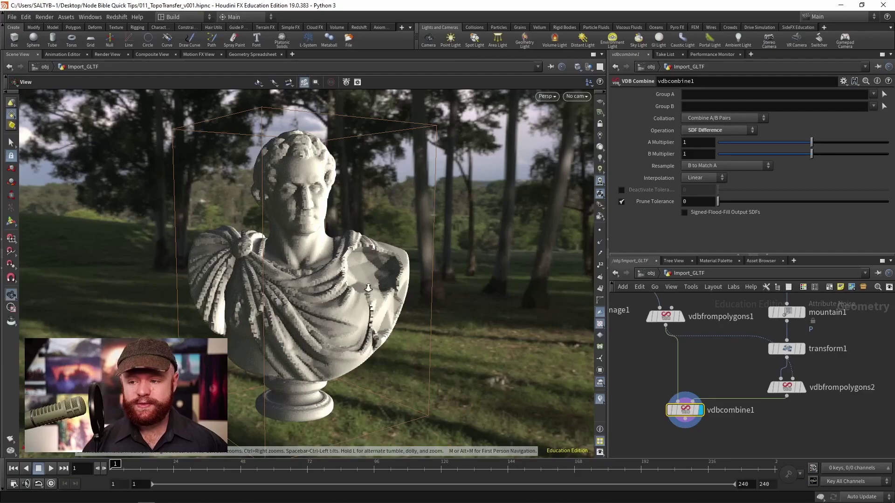
scroll(315, 210, up, 4)
mouse_move(294, 232)
middle_down()
mouse_move(355, 279)
mouse_move(299, 245)
middle_up()
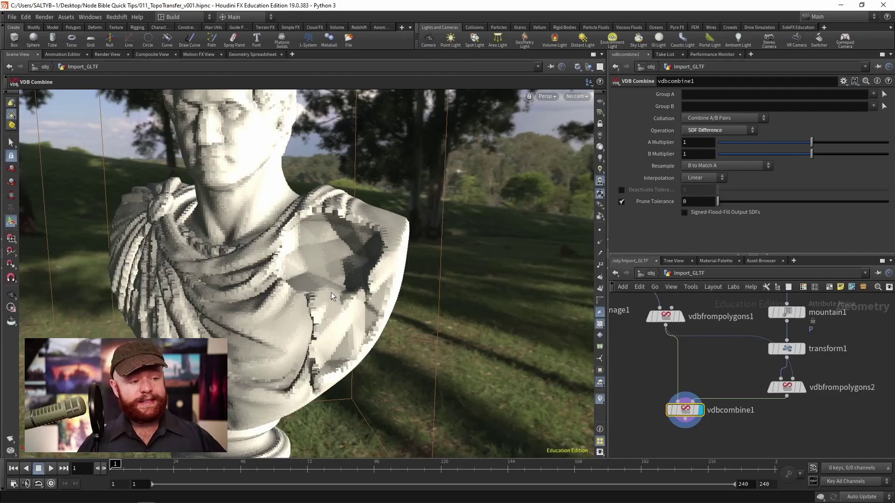
scroll(363, 293, down, 5)
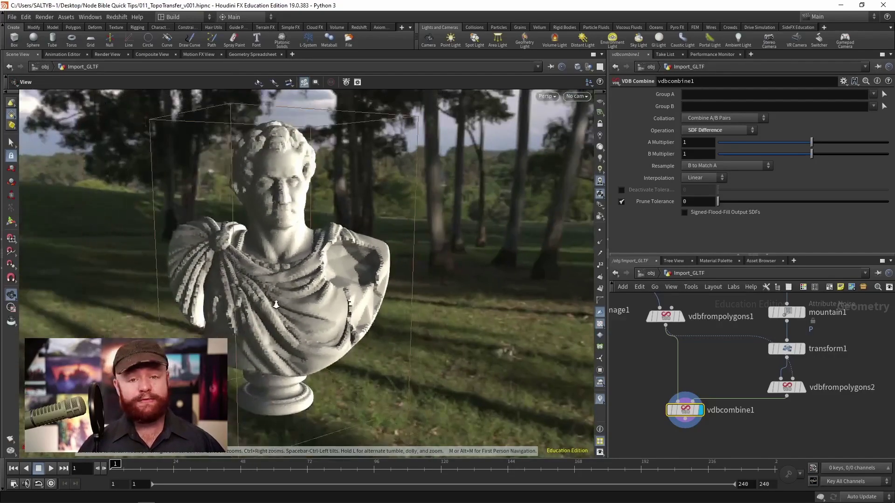
middle_drag(658, 377, 755, 392)
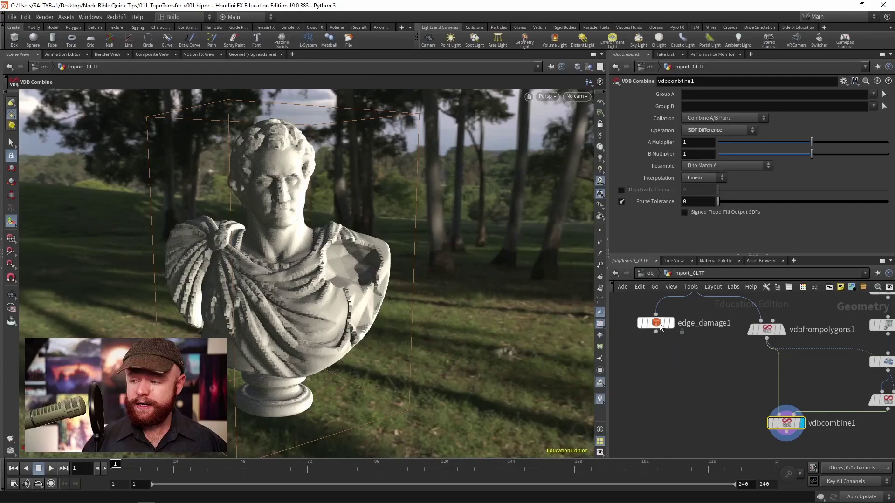
Display edge_damage1 to compare its damage with the carved volume.
middle_drag(639, 338, 669, 385)
click(666, 384)
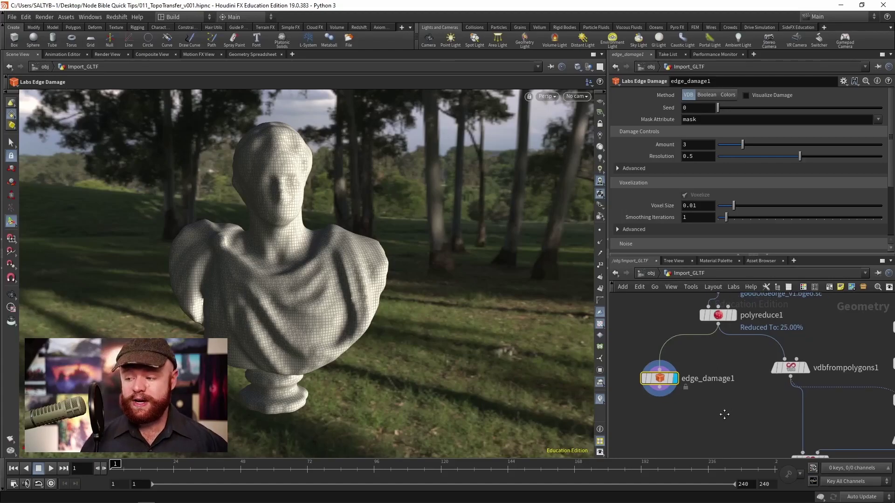
Add a Convert VDB node below vdbcombine1 with Convert To set to Polygons.
drag(640, 321, 699, 392)
click(744, 368)
key(Tab)
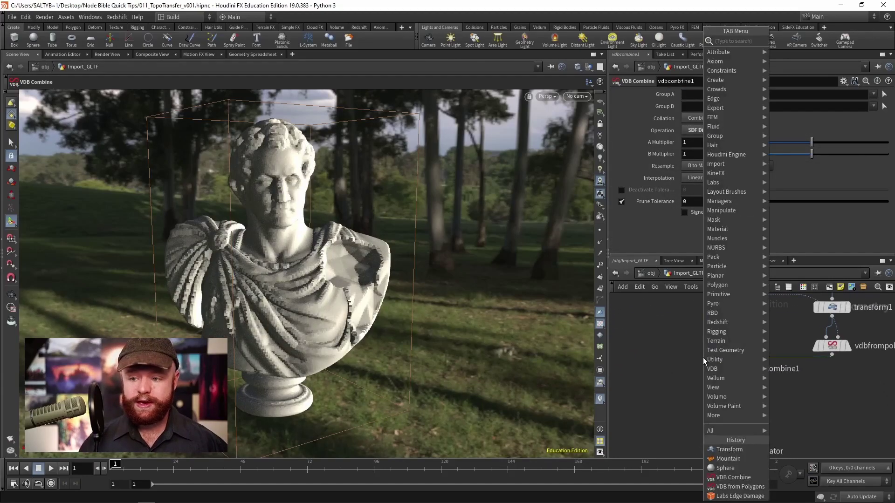
text(vdb conv)
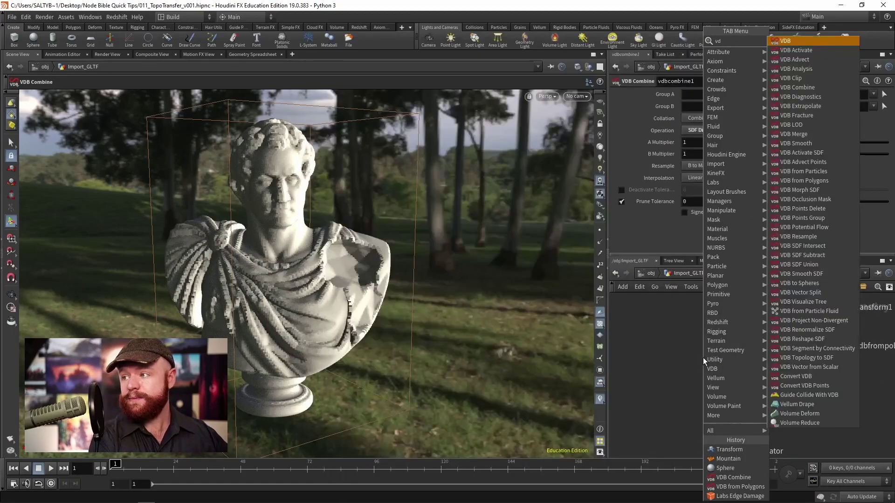
key(Return)
click(730, 404)
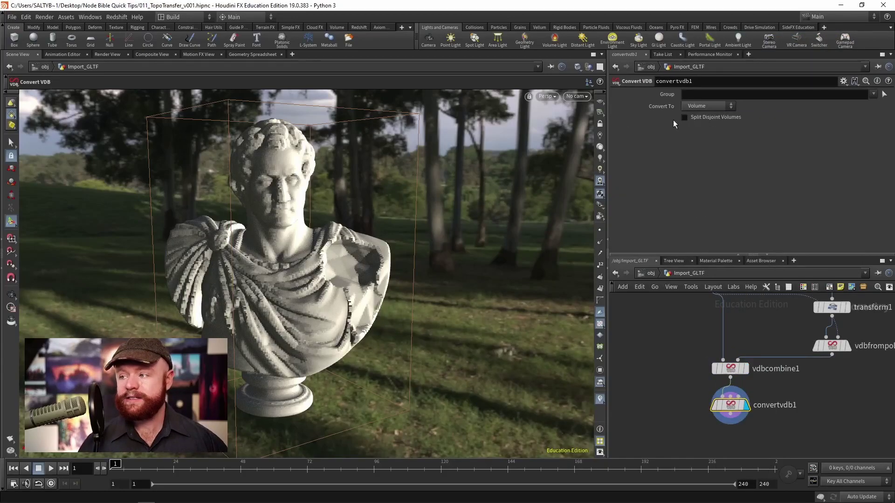
click(696, 134)
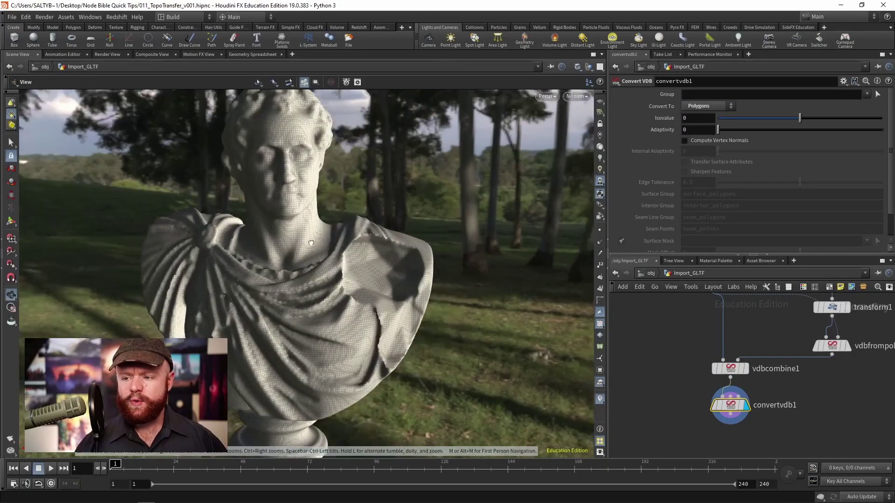
mouse_move(280, 252)
mouse_down()
mouse_move(358, 255)
mouse_move(317, 291)
mouse_up()
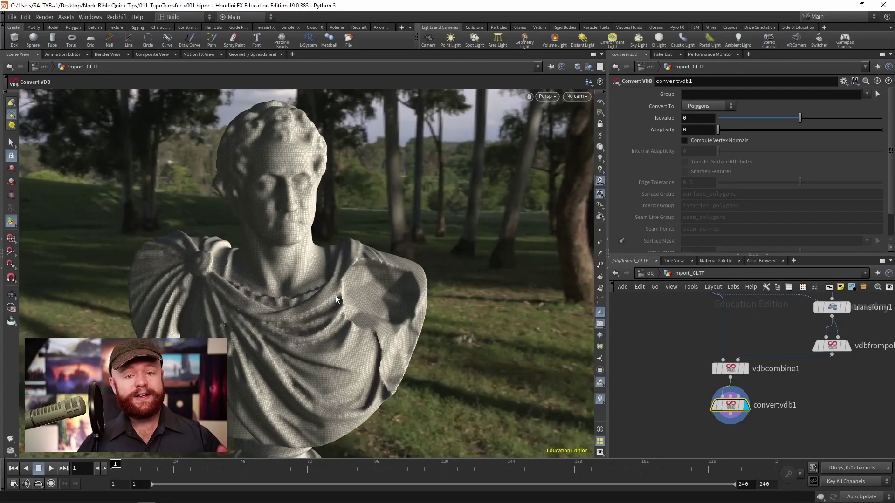
Set edge_damage1's Voxel Size to 0.005 and Amount to 8.26.
mouse_move(682, 391)
mouse_down()
mouse_move(675, 363)
mouse_move(707, 391)
mouse_up()
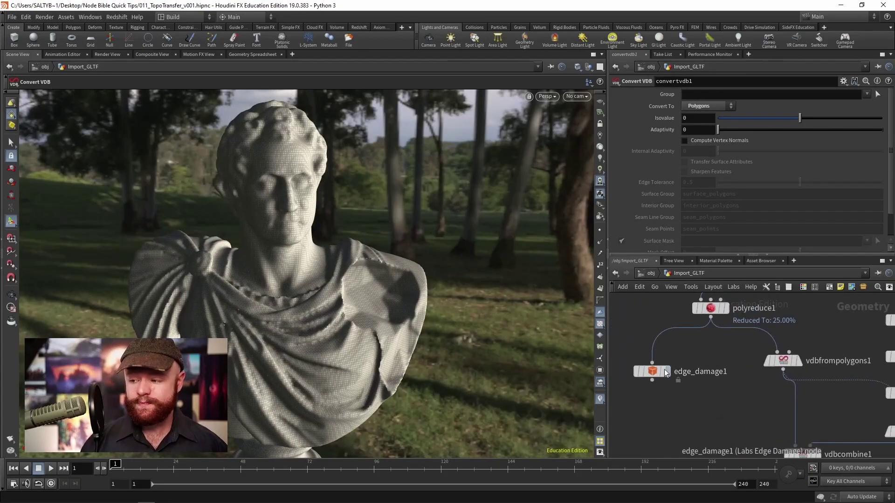
click(640, 371)
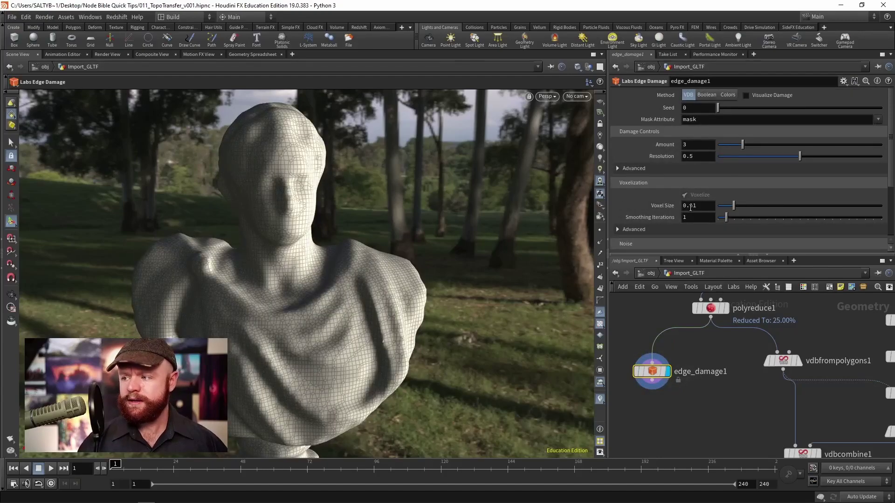
double_click(696, 206)
text(0.005)
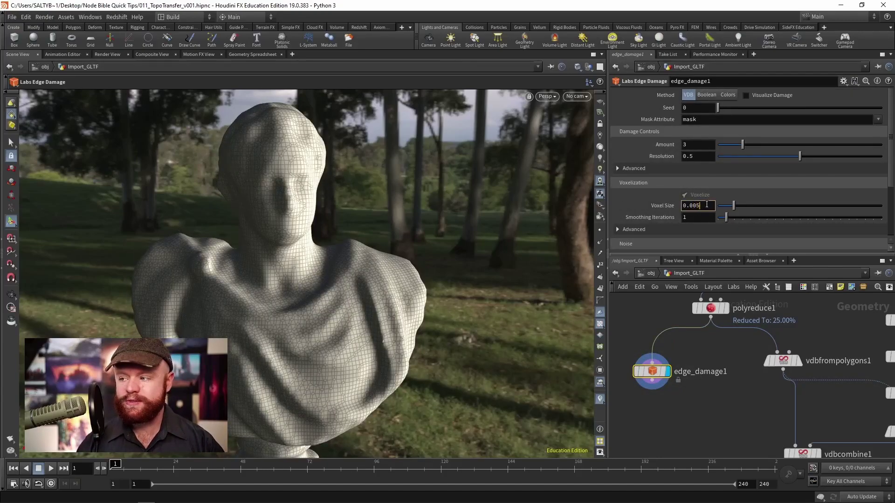
key(Return)
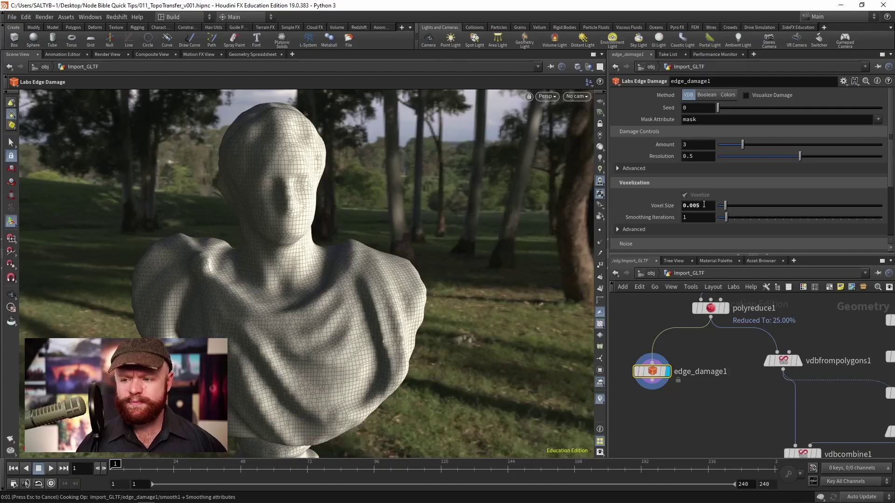
mouse_move(299, 277)
mouse_down()
mouse_move(270, 286)
mouse_move(483, 222)
mouse_up()
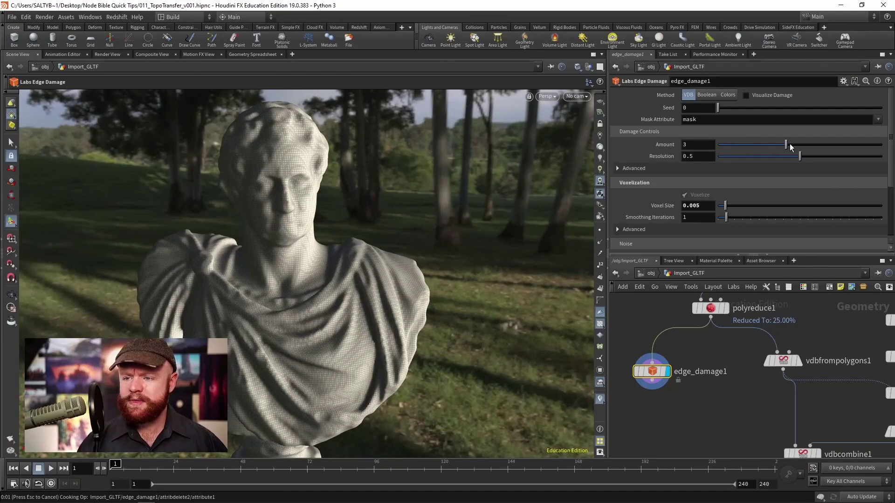
drag(789, 144, 791, 143)
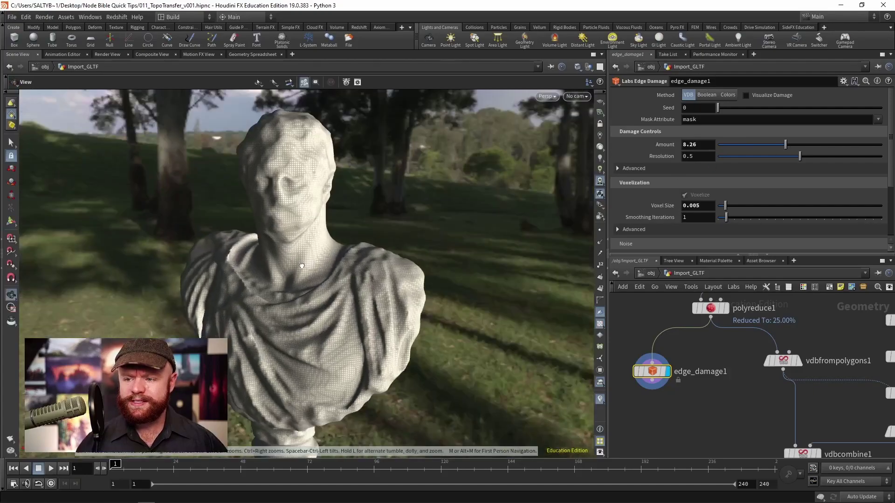
mouse_move(403, 244)
mouse_down()
mouse_move(314, 257)
mouse_move(404, 240)
mouse_up()
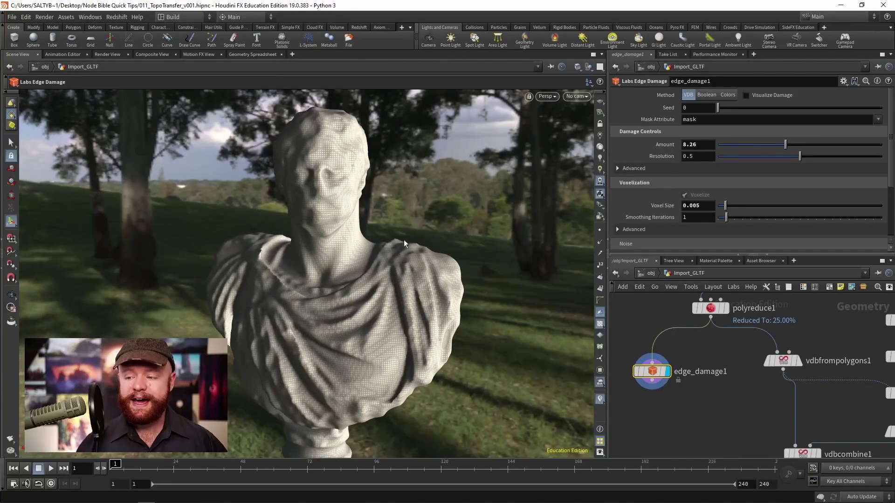
Turn on Visualize Damage and orbit to inspect the red damaged areas.
click(747, 95)
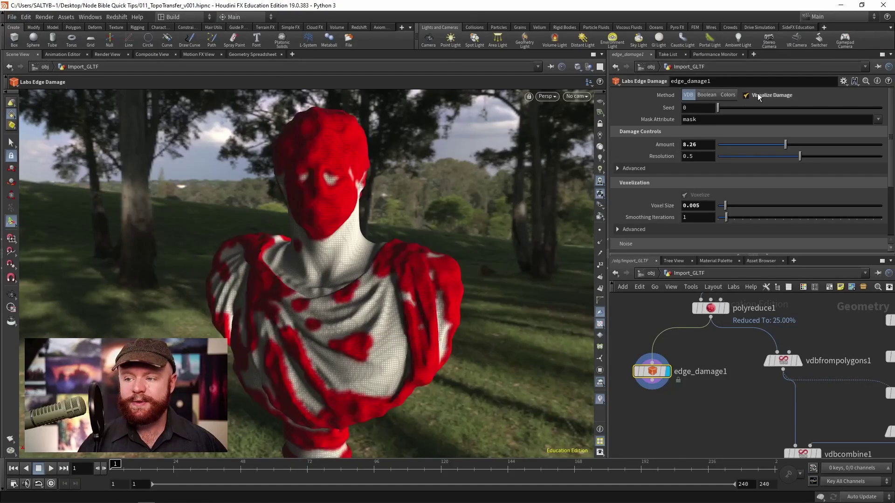
drag(350, 246, 275, 255)
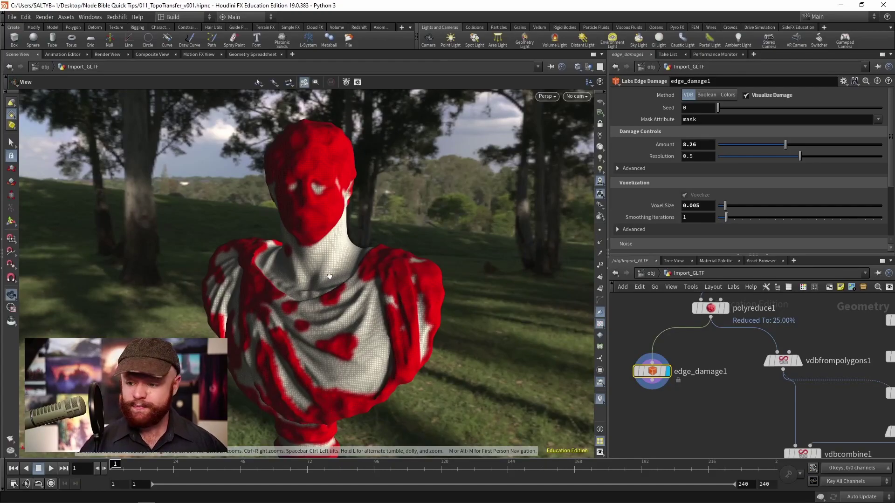
drag(289, 191, 335, 277)
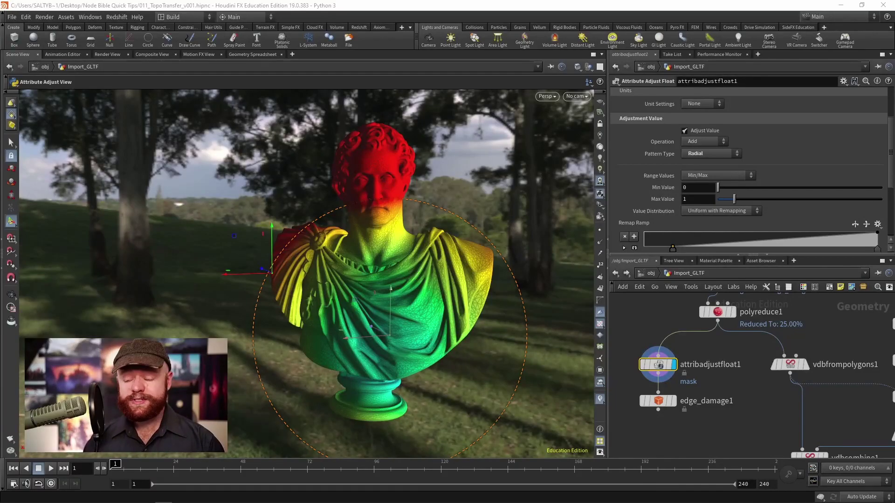
Compare the radial mask gradient with edge_damage1, leaving edge_damage1 displayed.
click(705, 386)
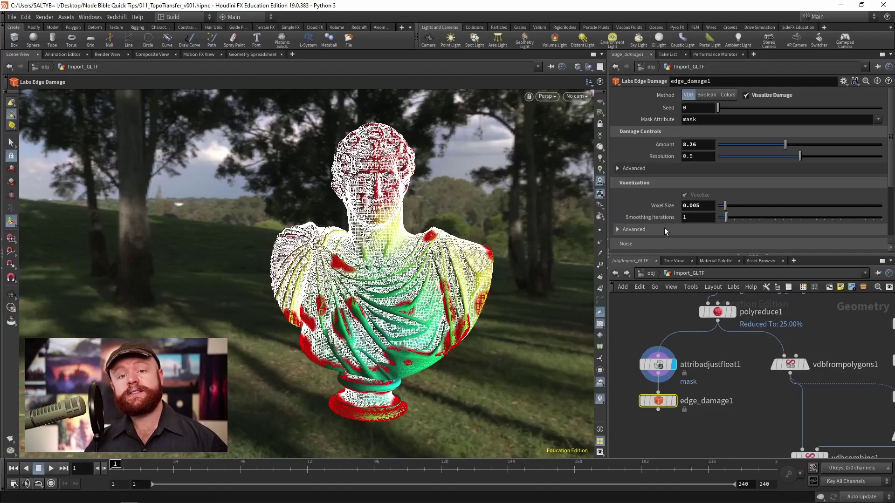
click(682, 374)
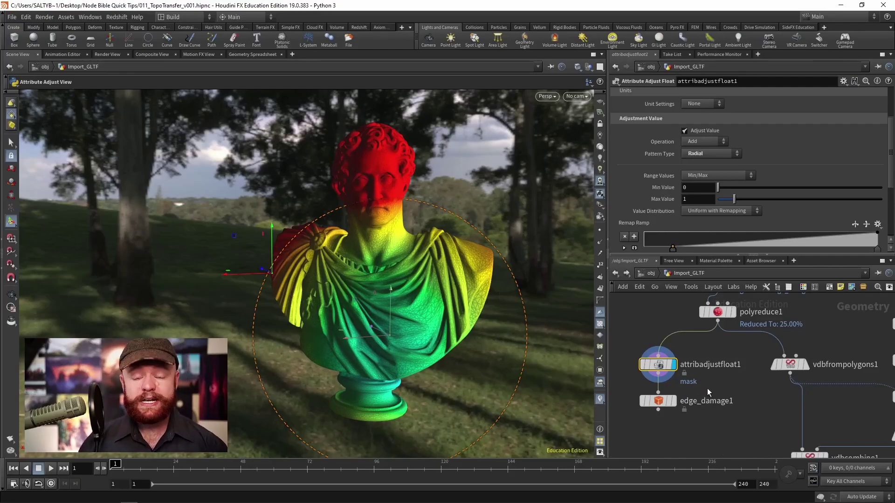
click(672, 402)
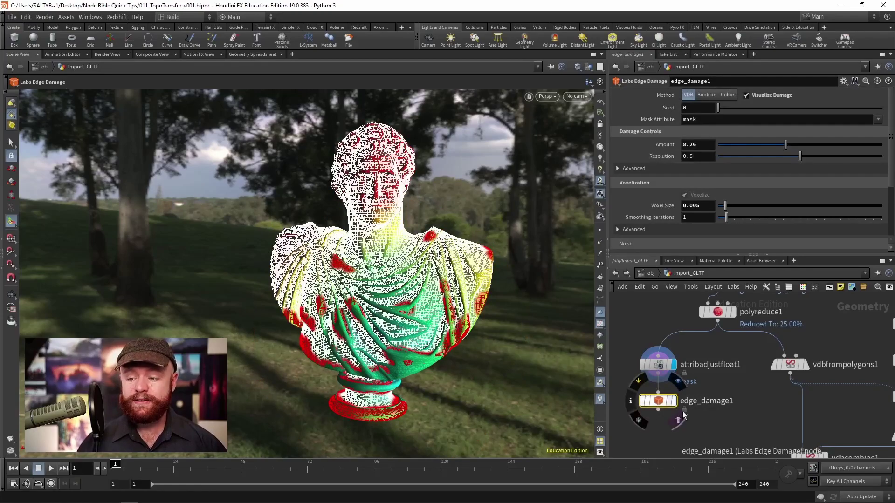
click(676, 402)
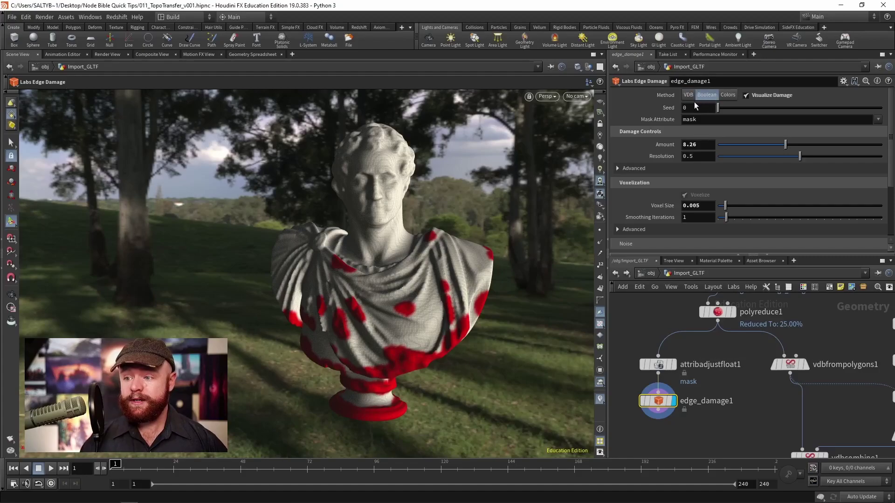
Switch Method to Boolean, delete attribadjustfloat1, and display edge_damage1.
click(706, 95)
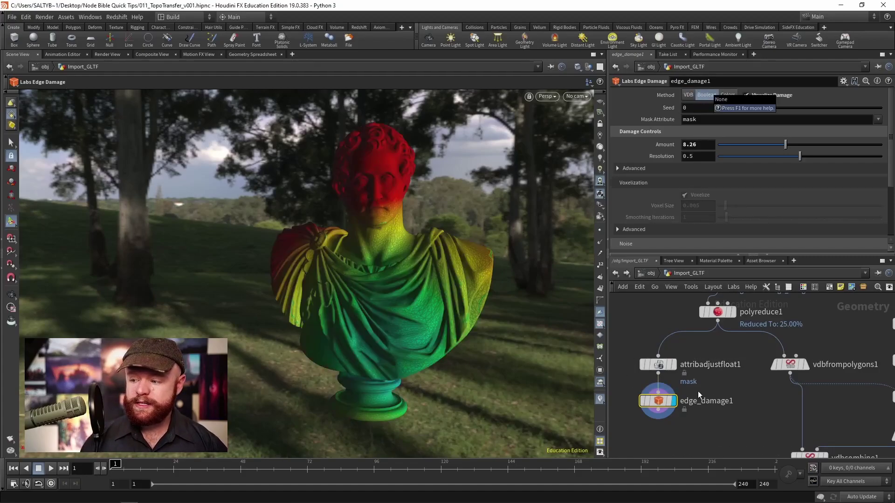
click(670, 364)
key(Delete)
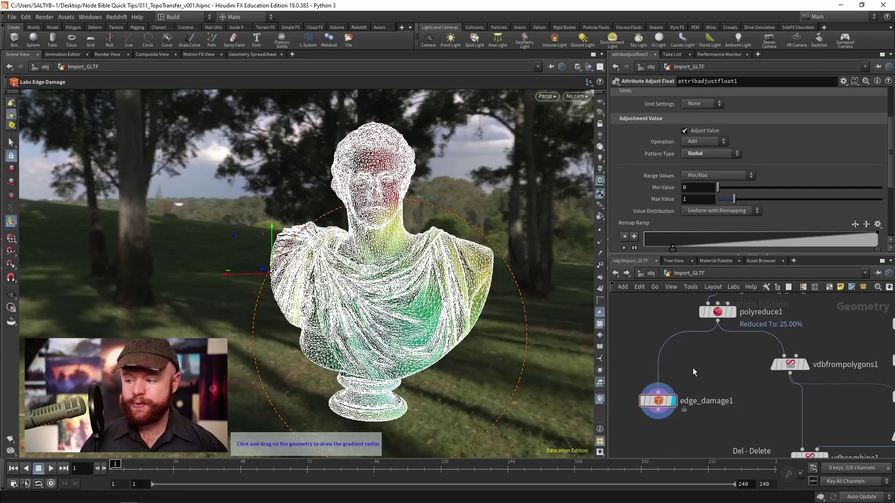
click(657, 402)
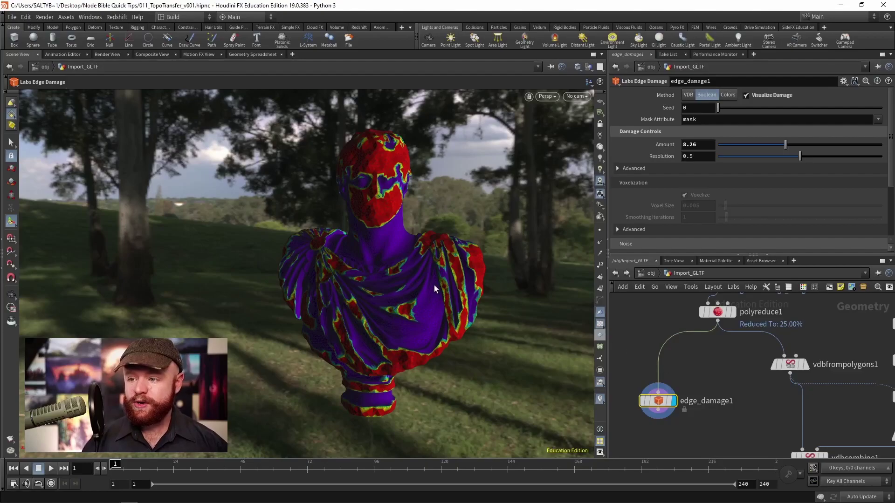
Orbit the damaged bust with the viewport switched to smooth shading.
alt+drag(435, 284, 395, 279)
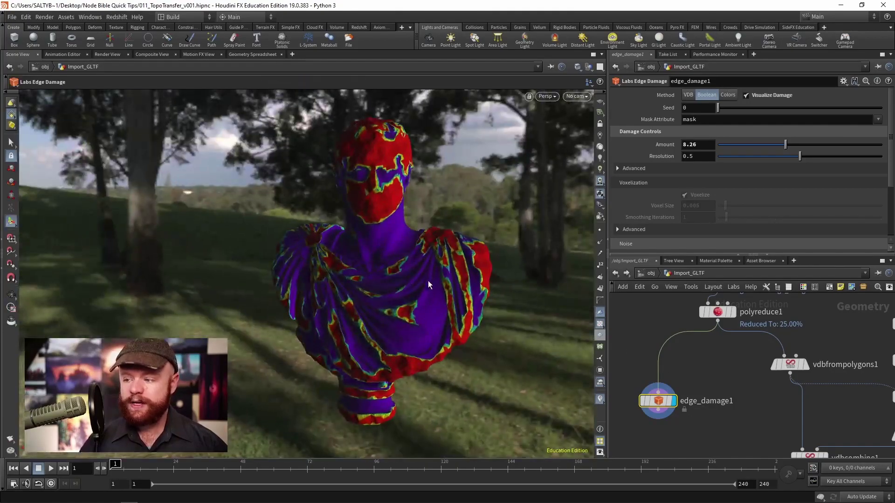
drag(452, 292, 578, 357)
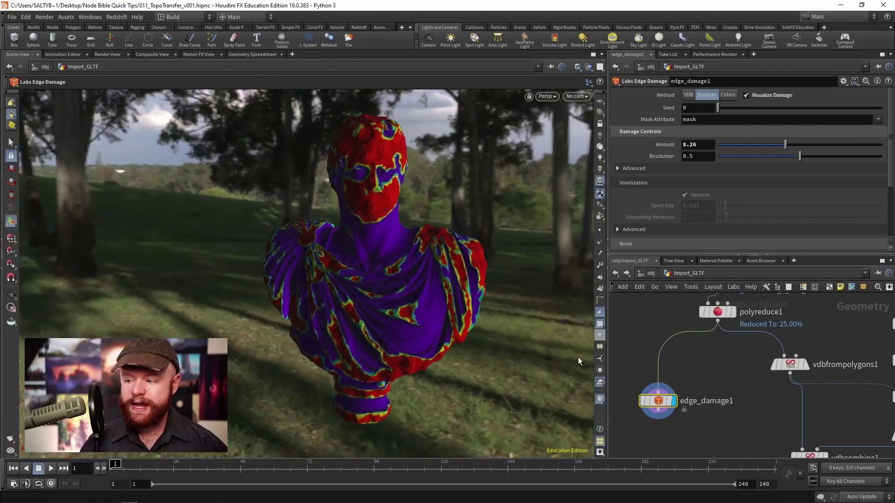
click(599, 400)
drag(495, 371, 363, 327)
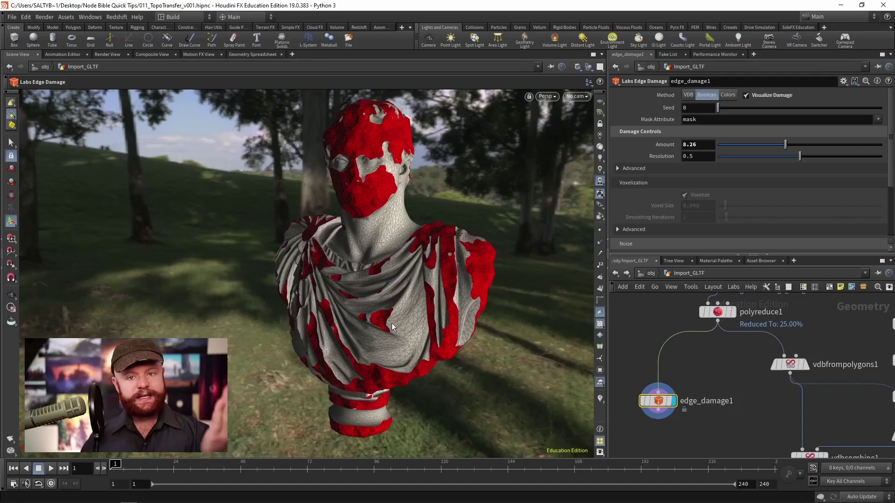
Turn on point display and inspect the head's Boolean-cut topology up close.
mouse_move(374, 224)
mouse_down()
mouse_move(381, 225)
mouse_move(310, 218)
mouse_up()
scroll(377, 224, up, 4)
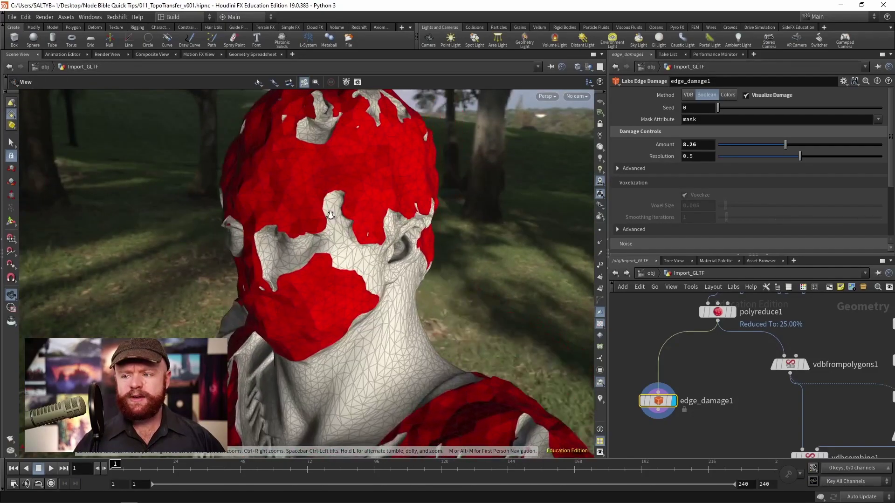
scroll(310, 217, up, 3)
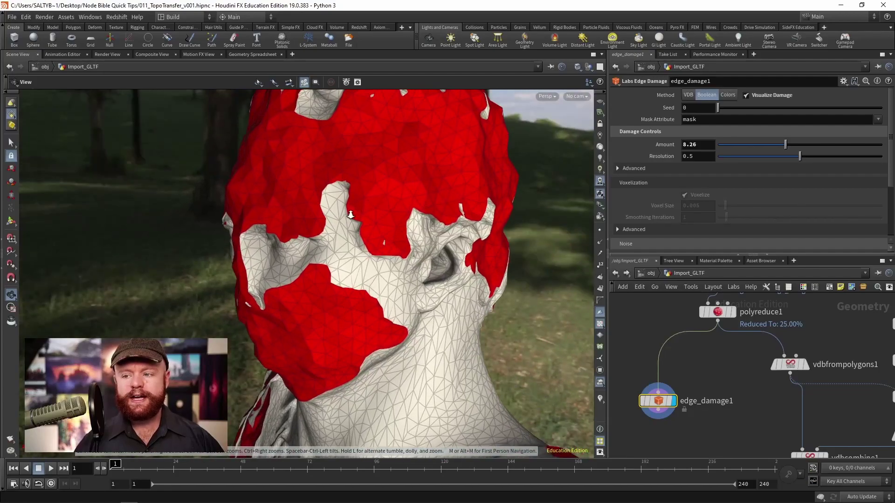
scroll(335, 224, up, 4)
drag(353, 231, 490, 217)
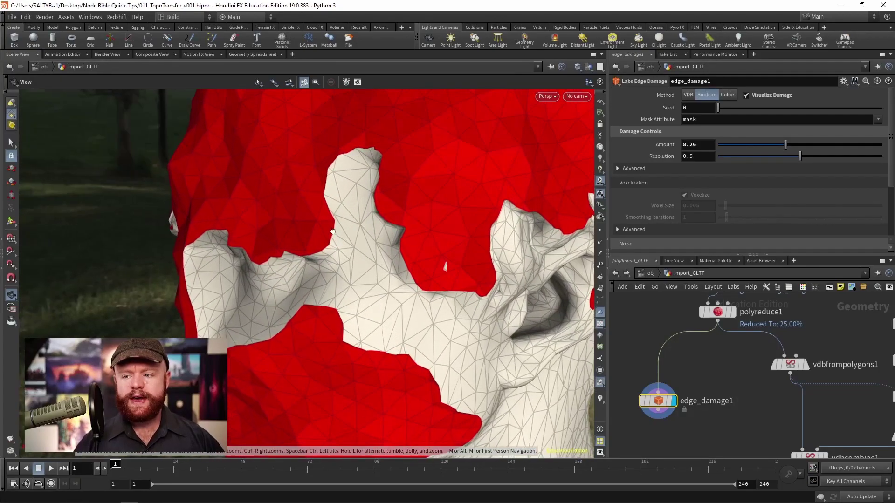
key(Escape)
click(600, 230)
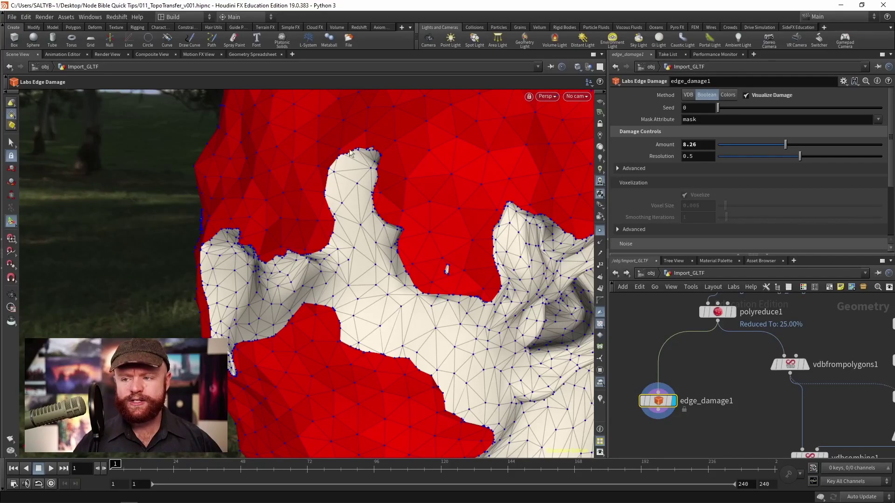
key(Escape)
scroll(287, 287, down, 5)
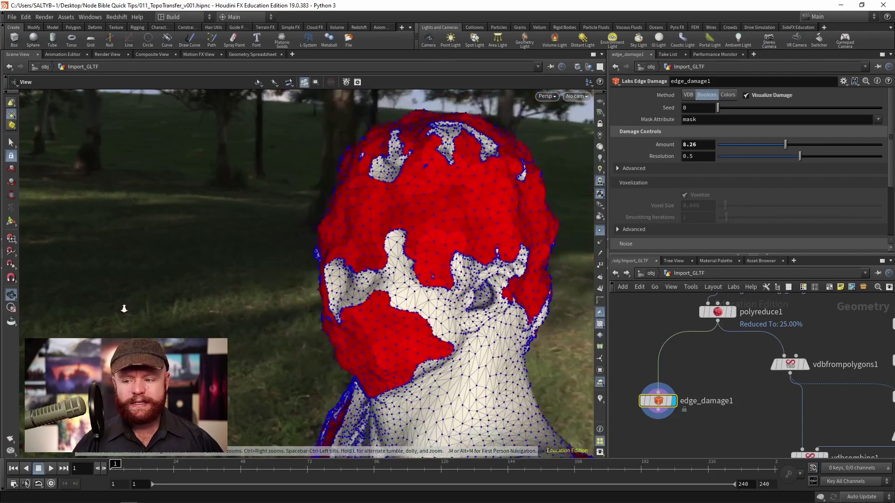
mouse_move(300, 280)
mouse_down()
mouse_move(343, 243)
mouse_move(300, 254)
mouse_up()
scroll(343, 244, down, 4)
key(Escape)
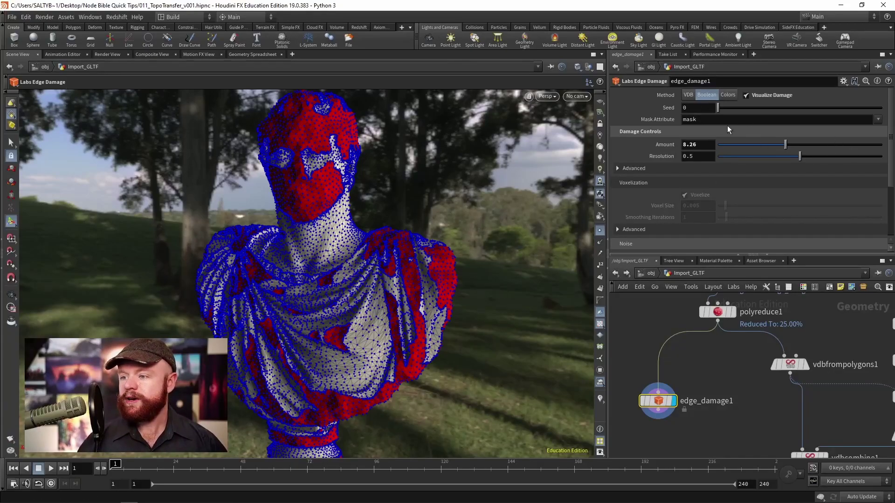
Hide the point markers with the w key.
key(w)
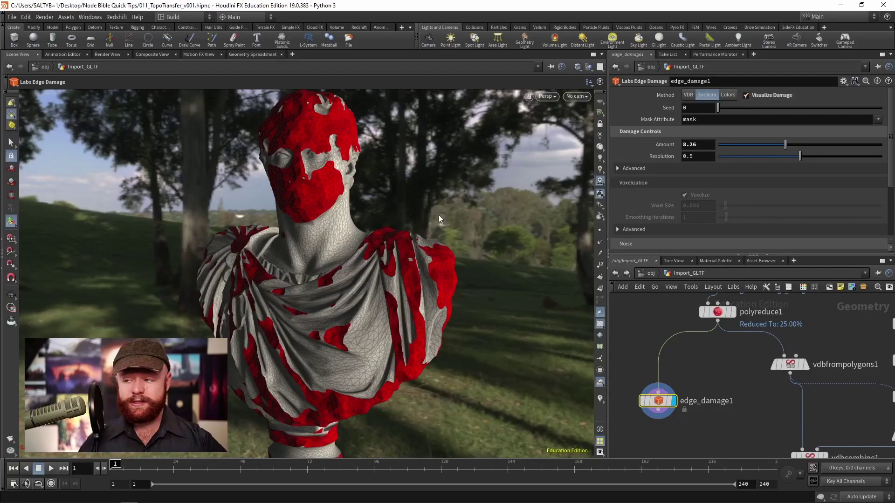
scroll(892, 143, down, 1)
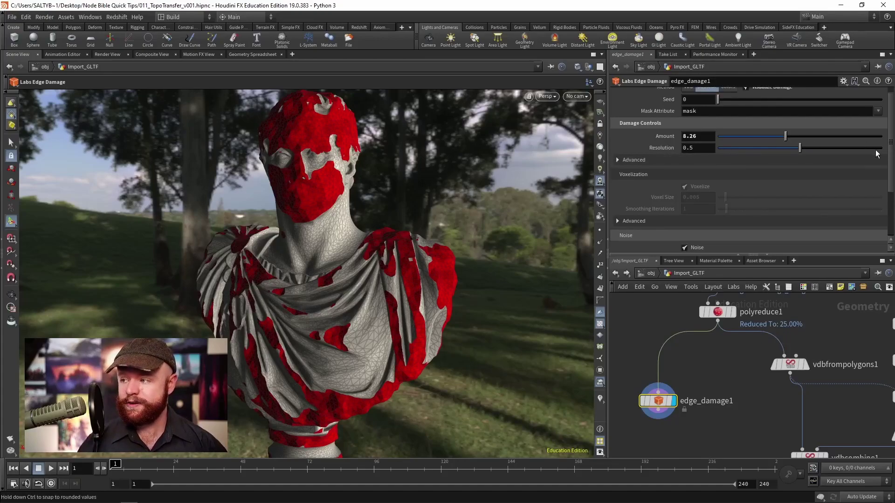
scroll(881, 170, down, 2)
scroll(881, 169, down, 2)
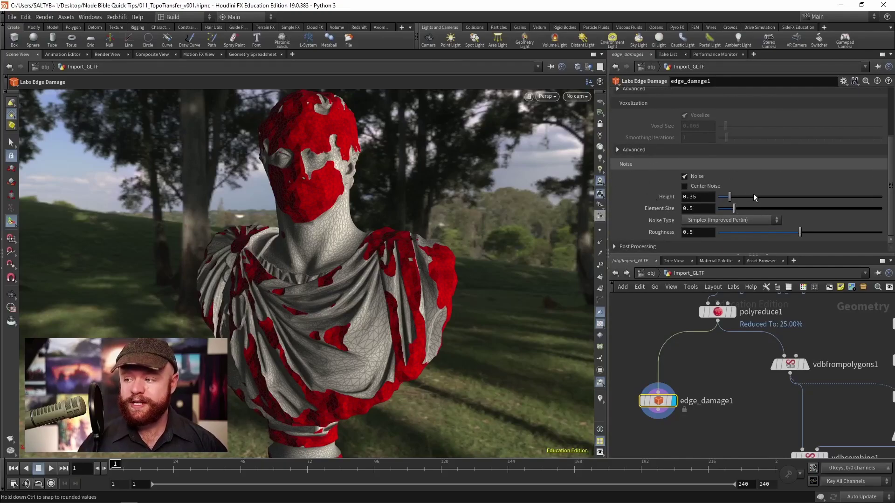
Raise the edge damage noise height to 0.61 and set element size to .1.
mouse_move(731, 196)
mouse_down()
mouse_move(755, 196)
mouse_move(738, 201)
mouse_up()
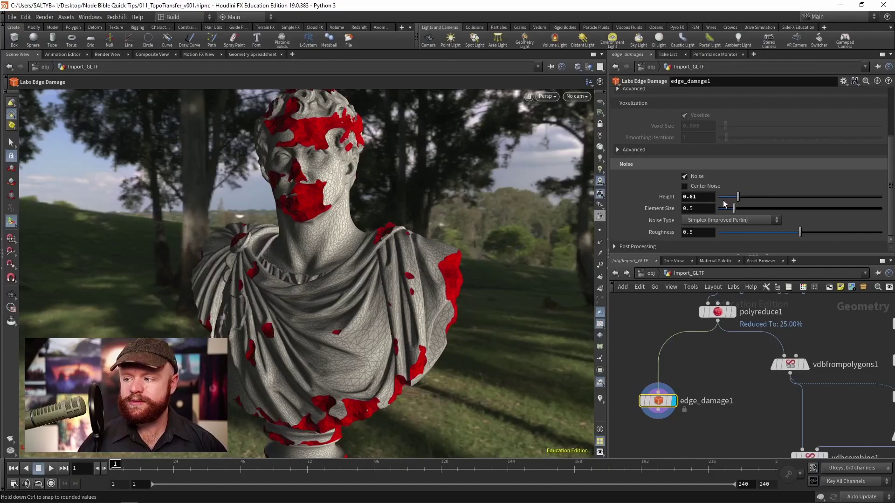
click(696, 210)
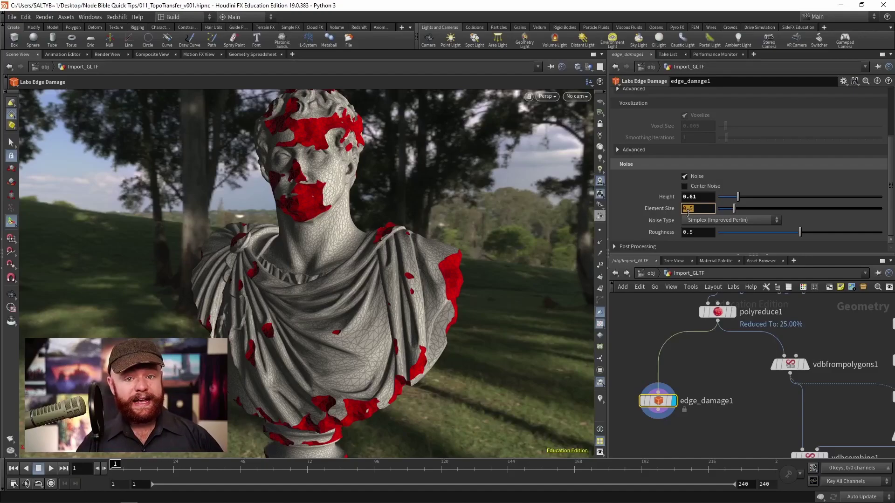
text(.1)
key(Return)
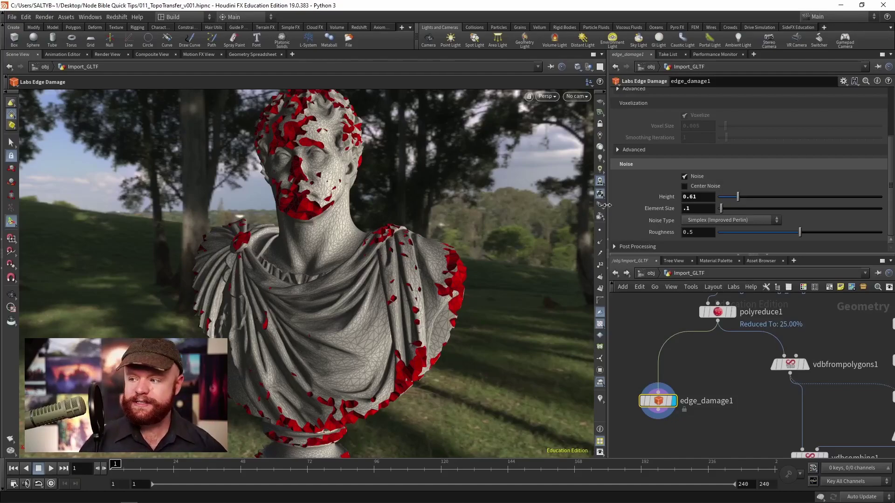
mouse_move(890, 196)
mouse_down()
mouse_move(888, 181)
mouse_move(888, 189)
mouse_up()
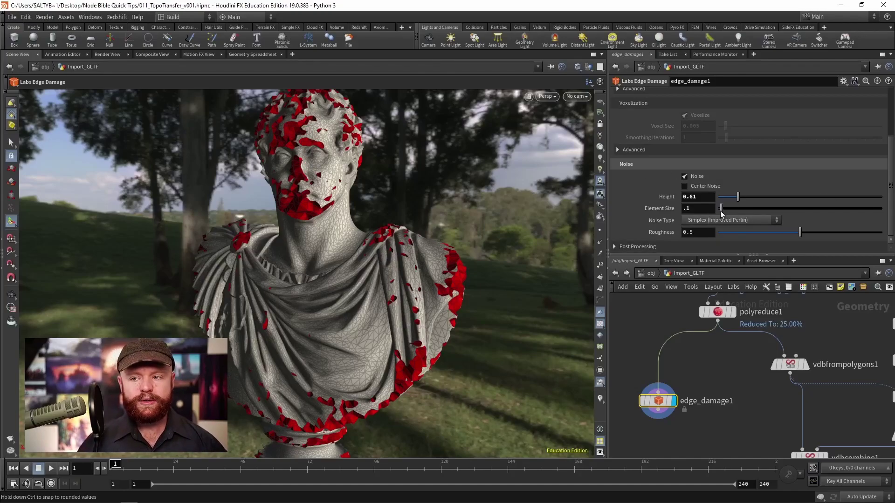
Switch the damage noise to Worley (cellular) F2-F1 with element size .5.
click(731, 220)
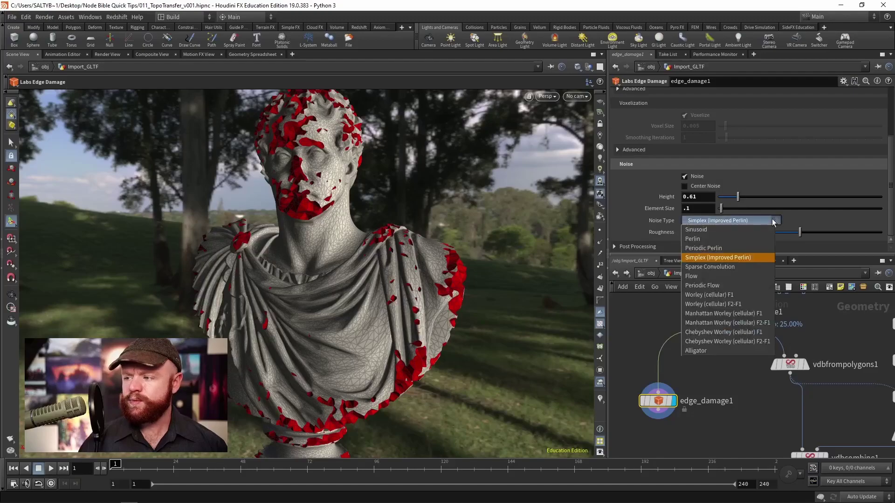
click(709, 295)
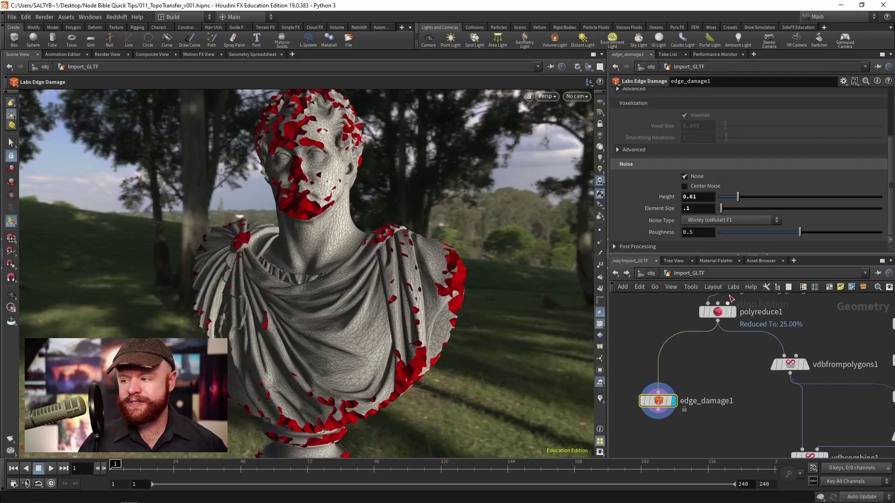
click(726, 222)
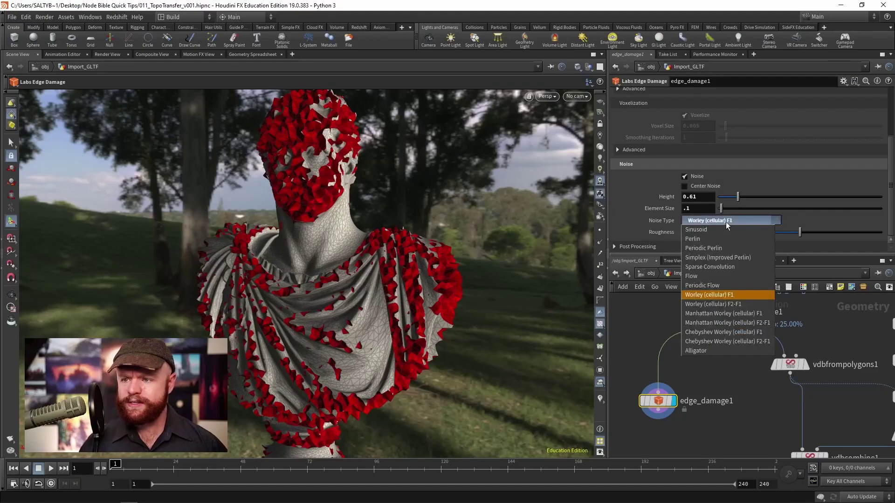
click(740, 305)
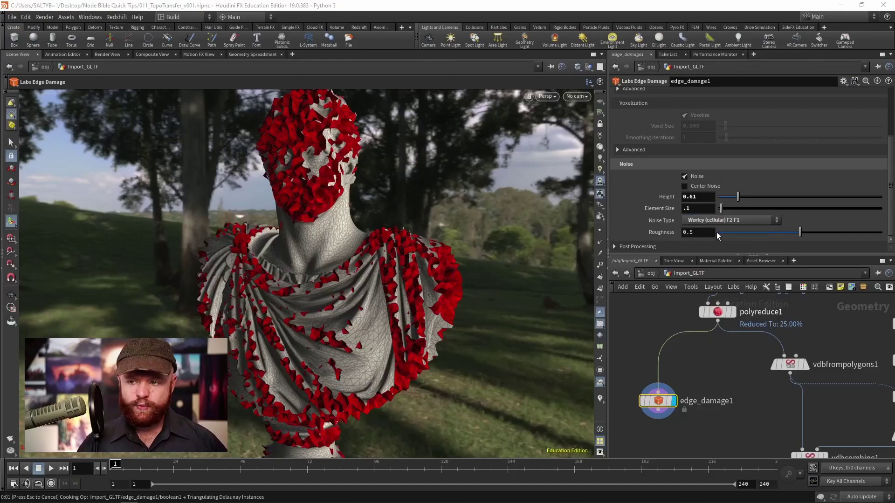
double_click(696, 209)
text(.5)
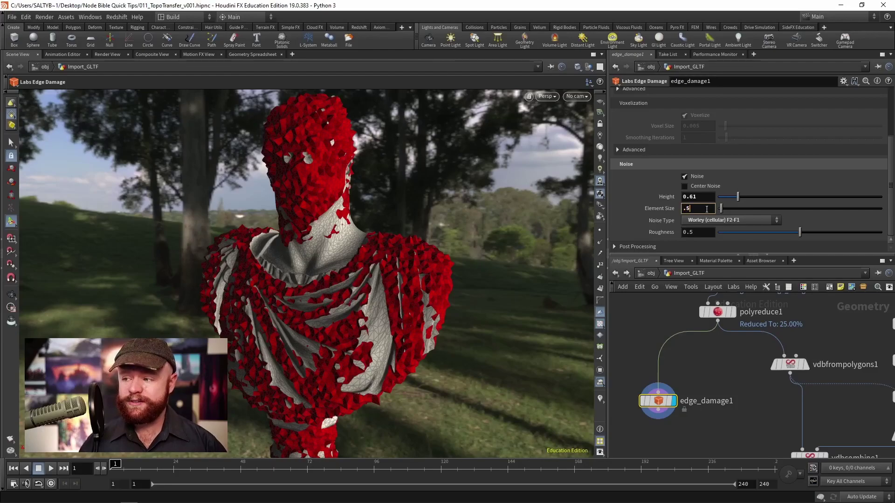
key(Return)
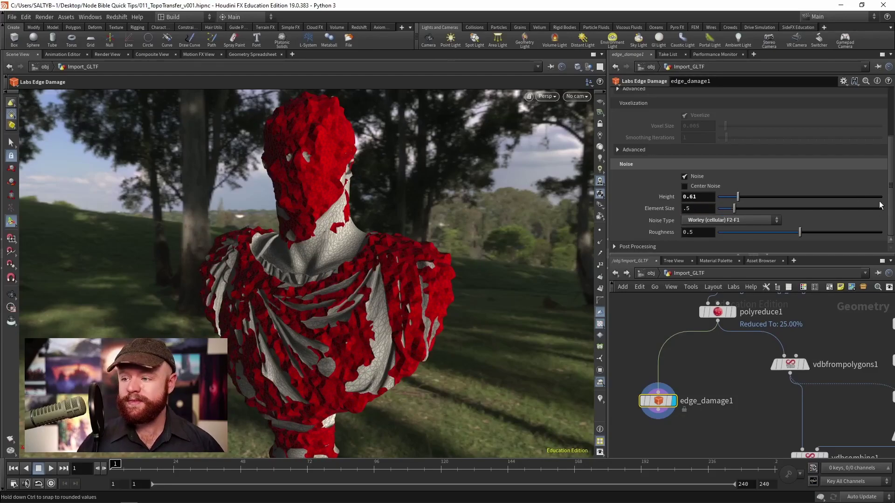
scroll(886, 177, up, 3)
scroll(886, 178, up, 1)
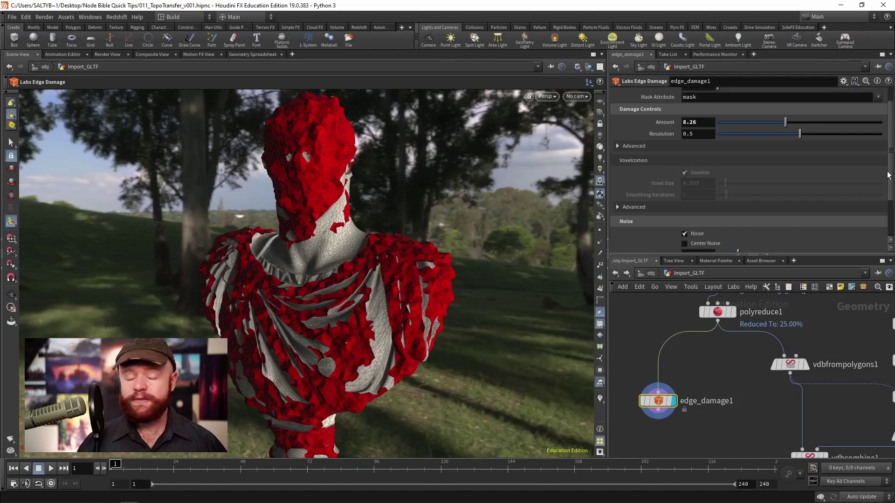
scroll(888, 171, up, 2)
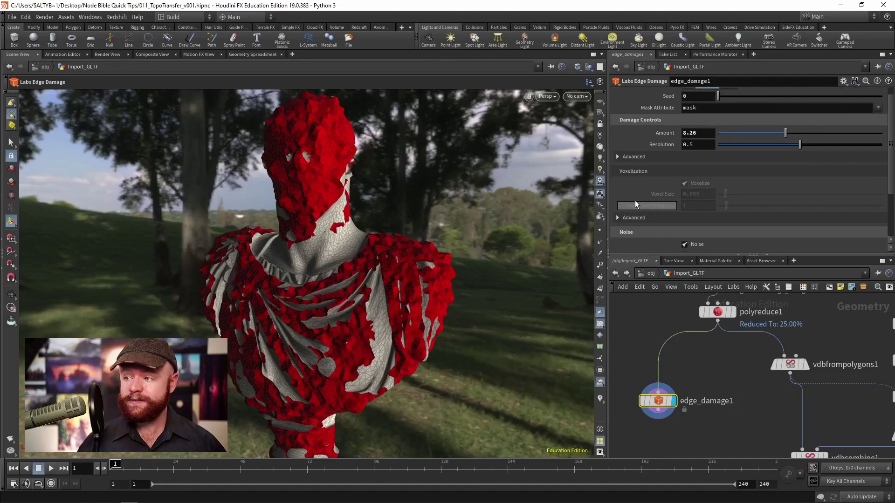
Expand the Advanced folder under Damage Controls.
click(630, 155)
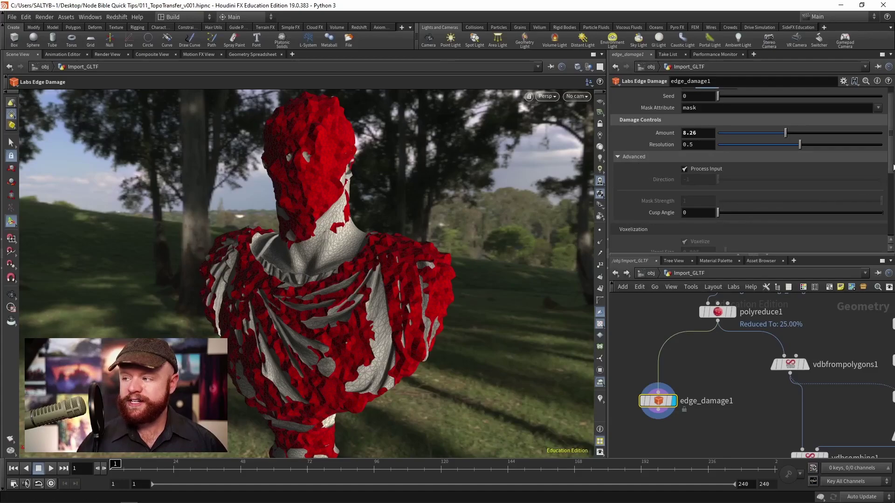
scroll(891, 166, down, 2)
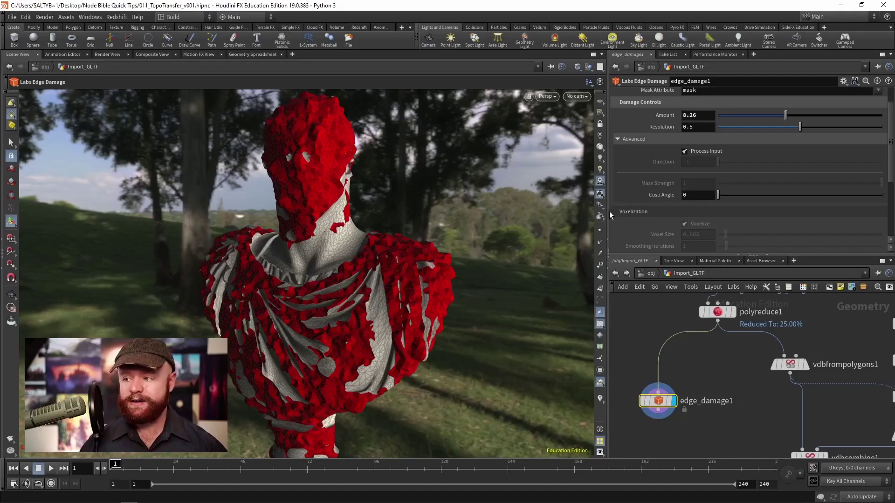
scroll(859, 181, down, 2)
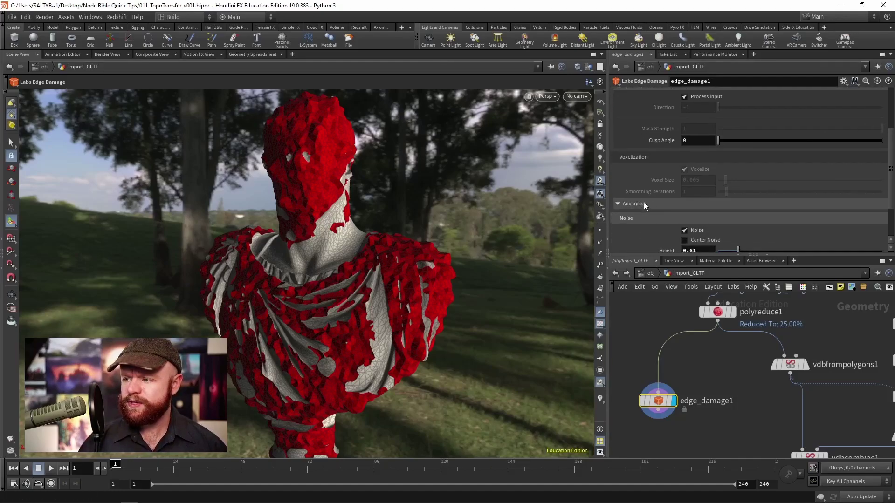
scroll(859, 181, down, 1)
scroll(860, 181, down, 2)
scroll(861, 181, down, 2)
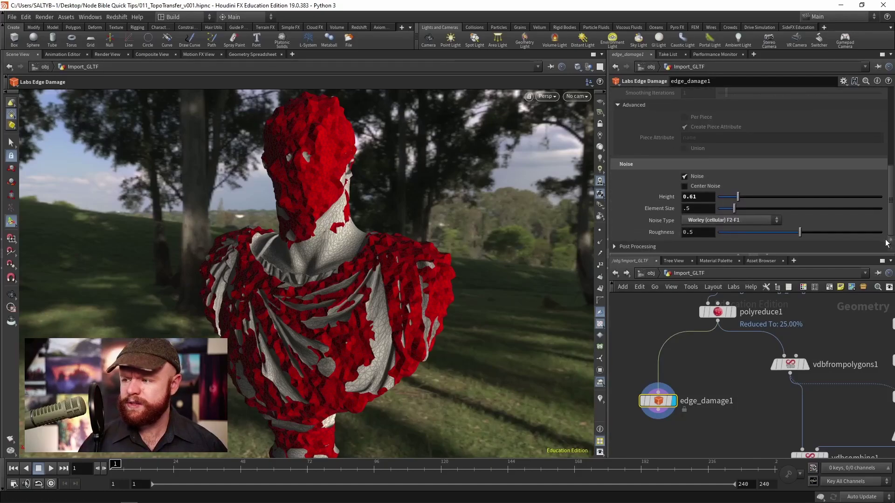
Reveal Post Processing, try a higher post blur, and inspect the damage around the bust.
click(637, 246)
scroll(700, 224, down, 1)
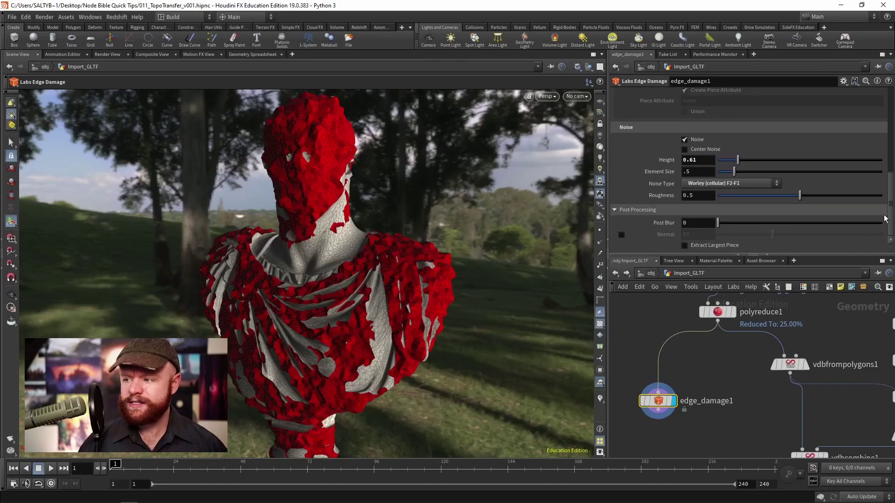
mouse_move(718, 223)
mouse_down()
mouse_move(777, 223)
mouse_move(698, 222)
mouse_move(765, 227)
mouse_up()
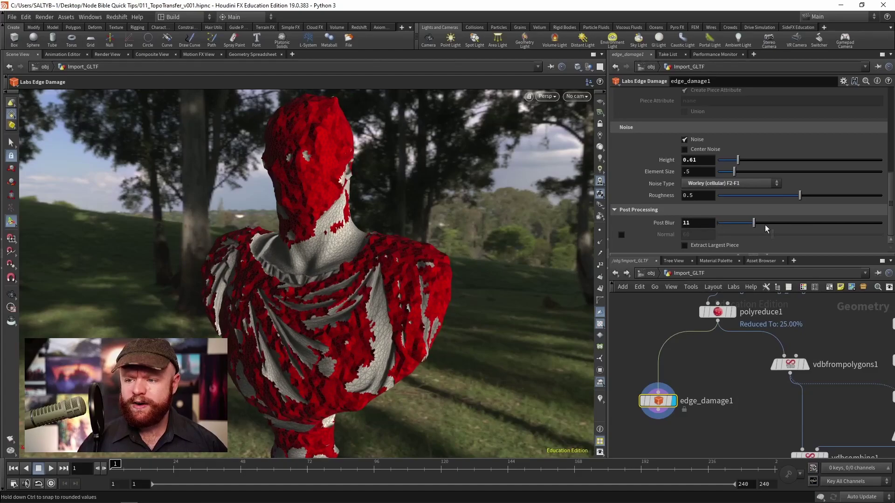
scroll(302, 210, up, 5)
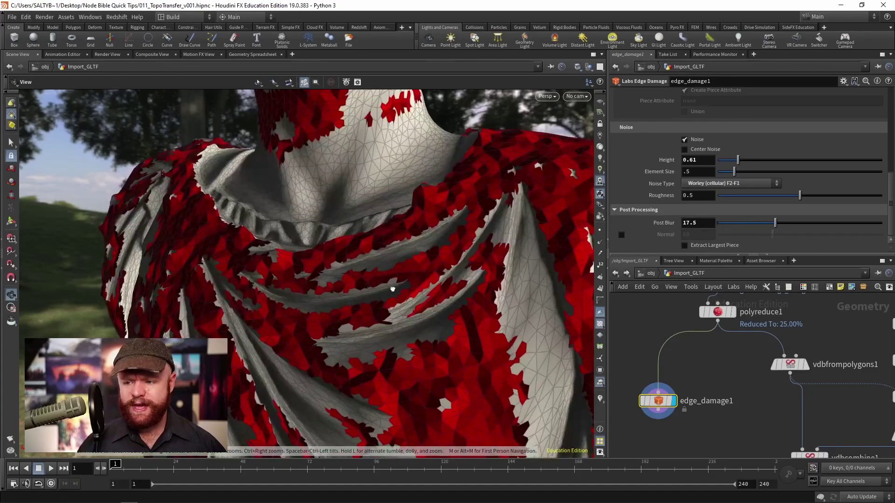
mouse_move(301, 245)
mouse_down()
mouse_move(346, 315)
mouse_move(387, 278)
mouse_up()
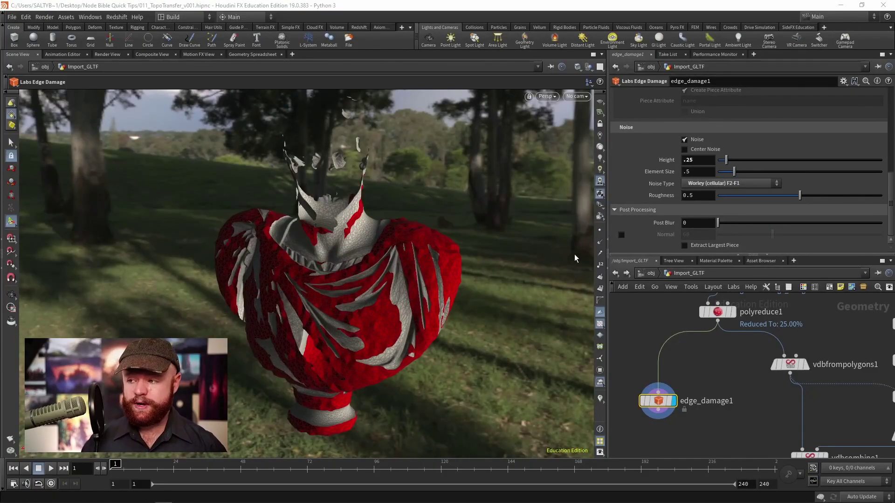
scroll(748, 175, up, 5)
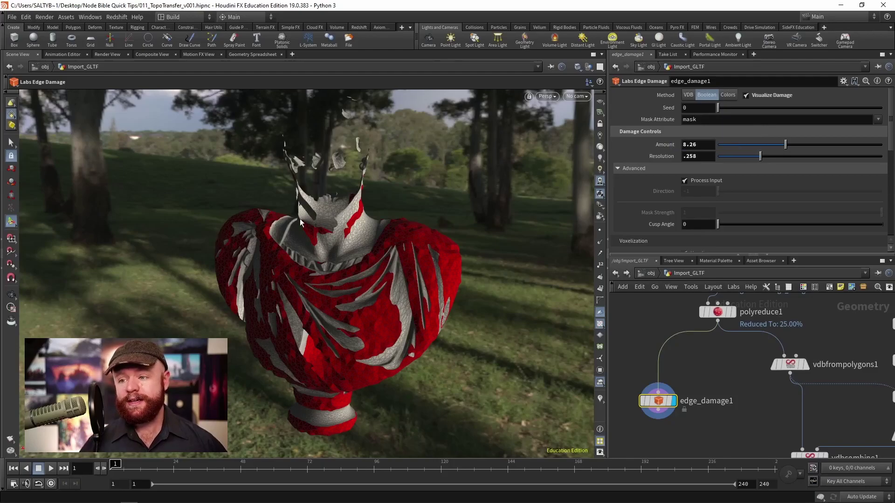
scroll(300, 218, up, 3)
drag(275, 261, 339, 171)
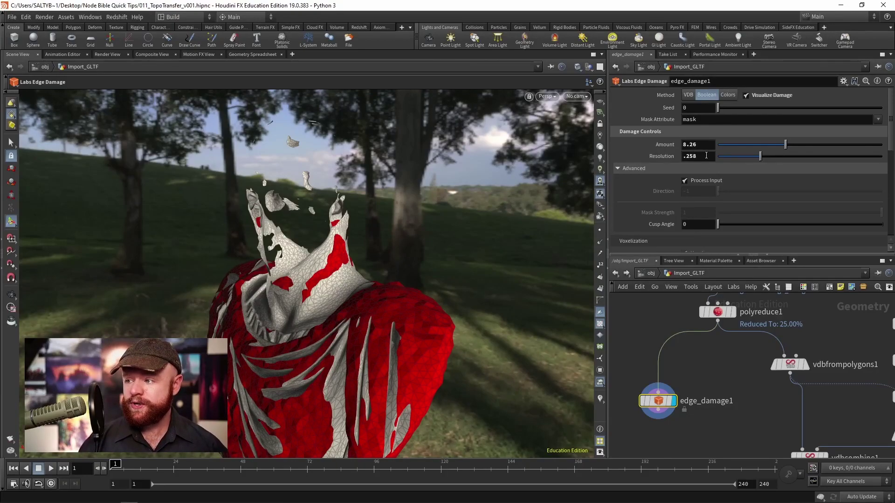
Set damage resolution to .75 and lower the damage amount to about 2.2.
double_click(692, 156)
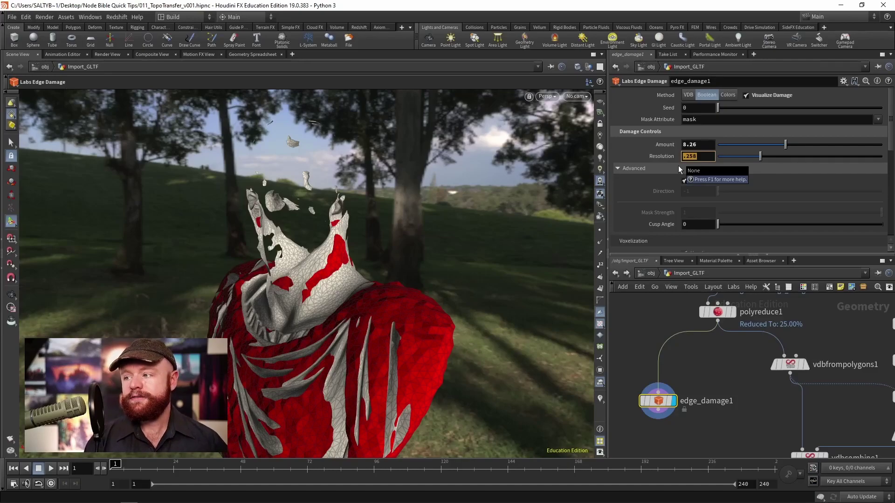
text(.75)
key(Return)
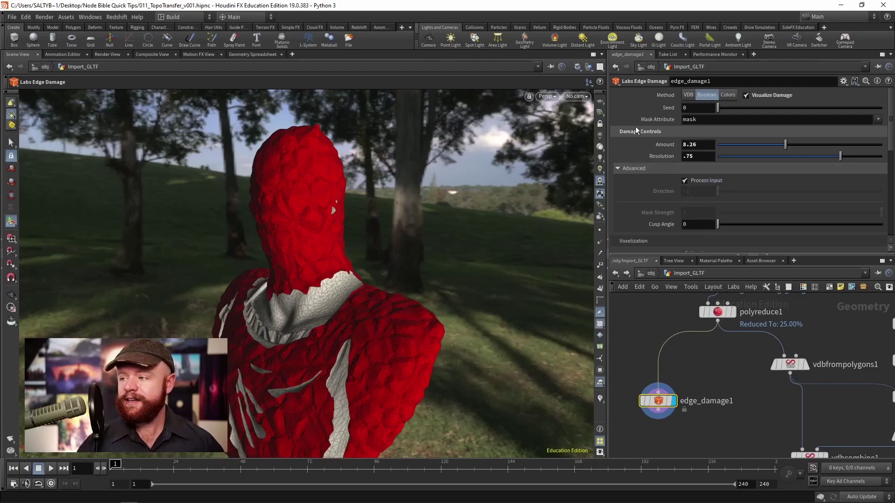
click(739, 145)
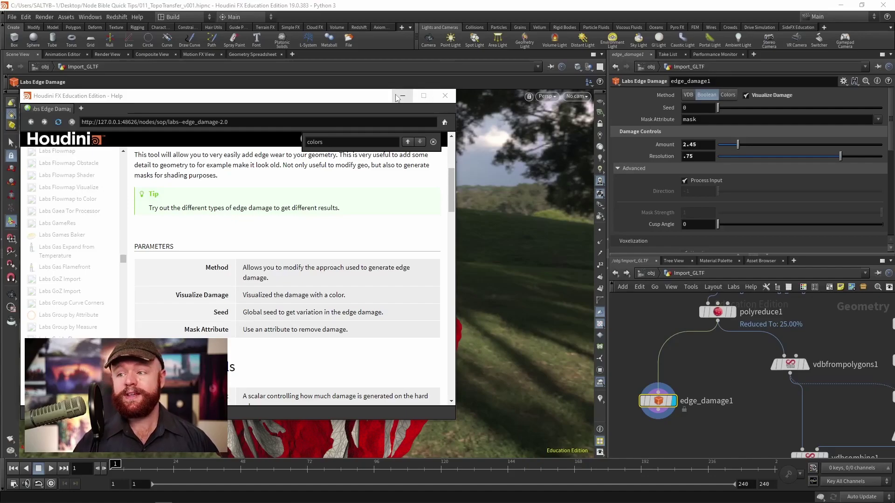
Close the edge damage help page.
click(446, 95)
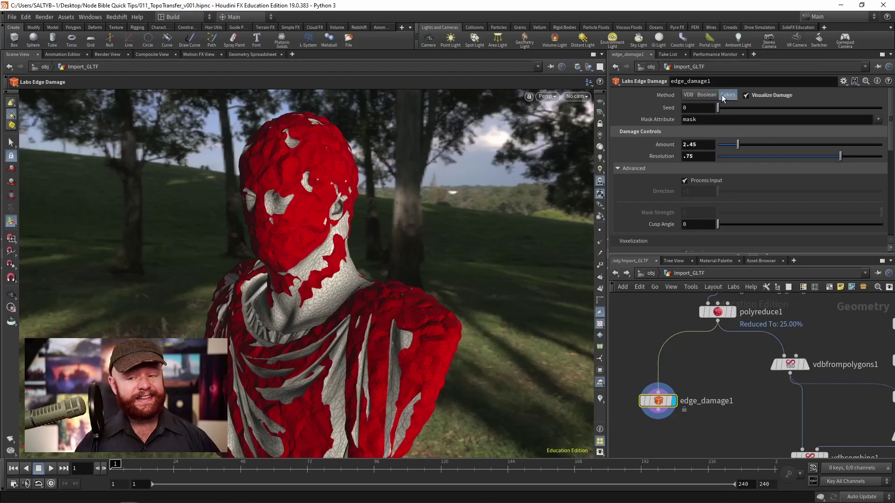
Switch the damage method to Colors and orbit to inspect the red mask.
click(708, 97)
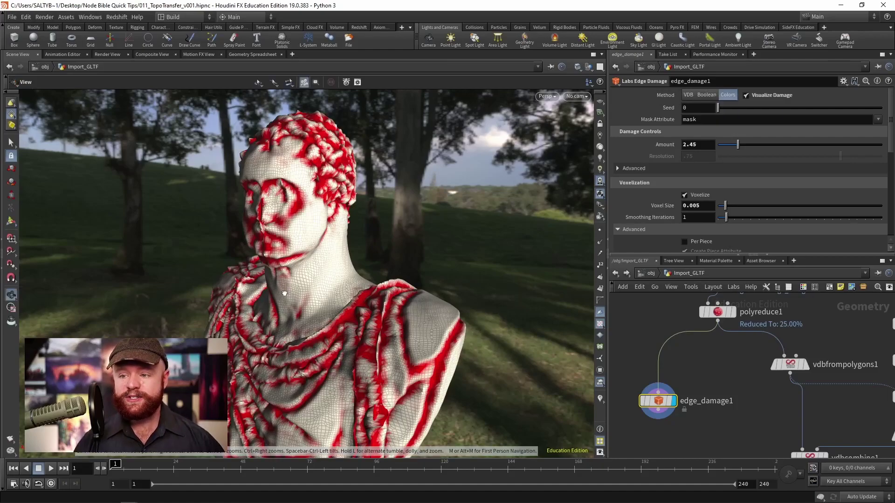
drag(308, 291, 325, 292)
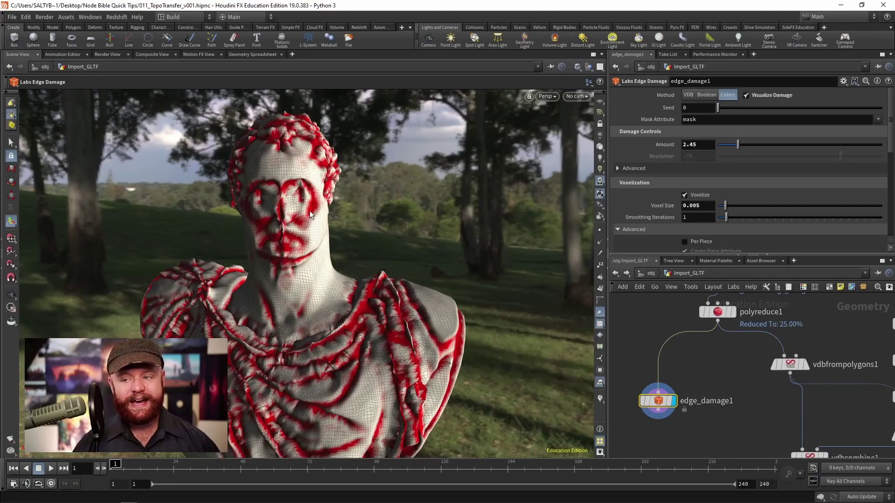
drag(313, 223, 373, 313)
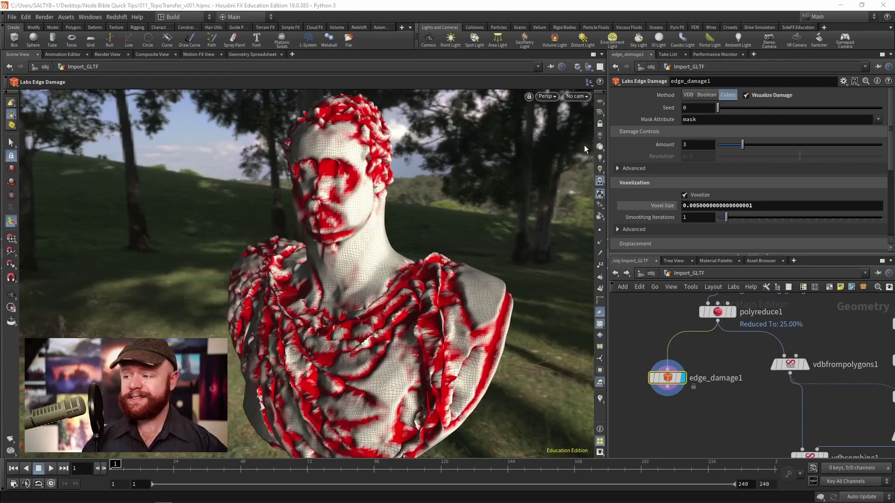
scroll(890, 160, down, 1)
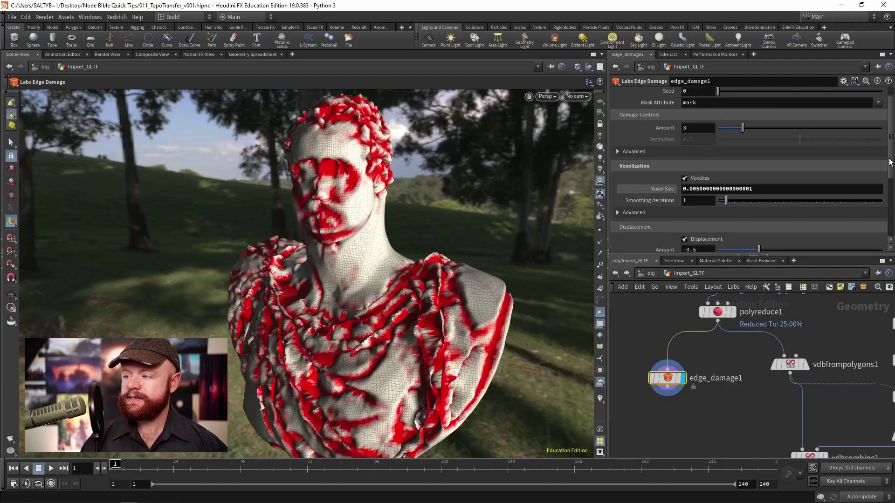
scroll(890, 160, down, 2)
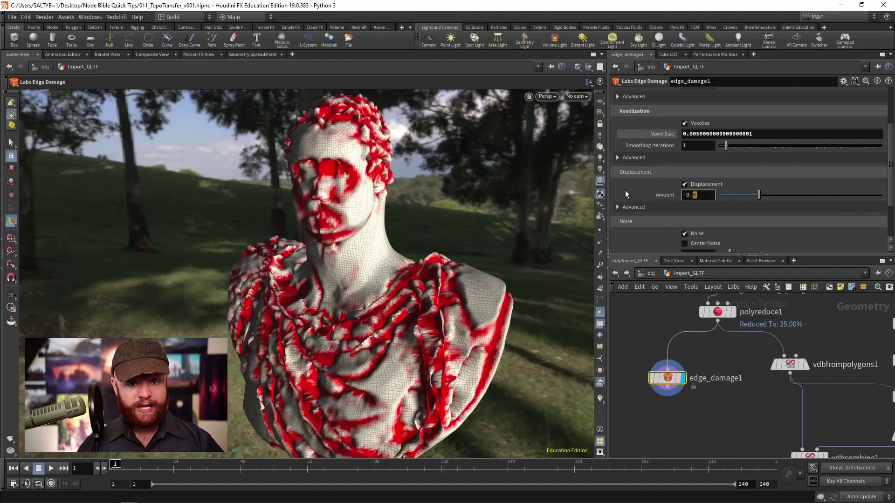
text(-0.1)
Apply the -0.1 displacement amount and view the bust from the front.
key(Return)
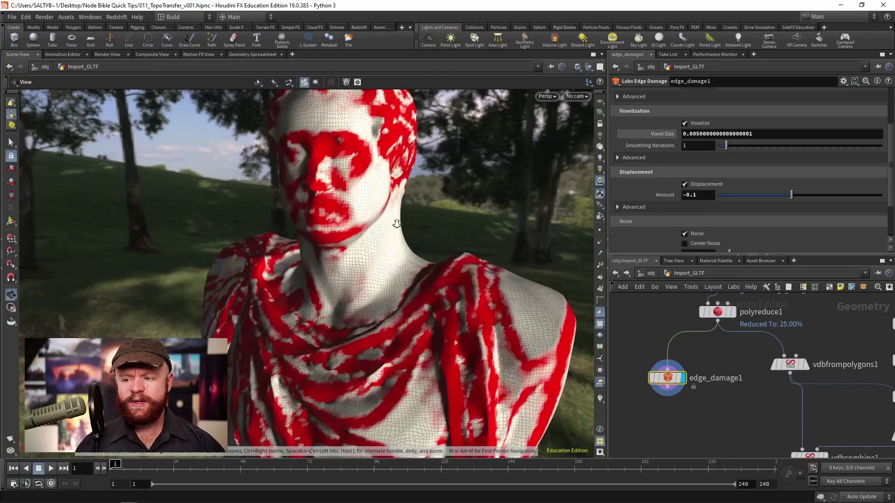
scroll(342, 222, up, 4)
mouse_move(343, 222)
mouse_down()
mouse_move(363, 231)
mouse_move(301, 224)
mouse_up()
scroll(324, 230, down, 4)
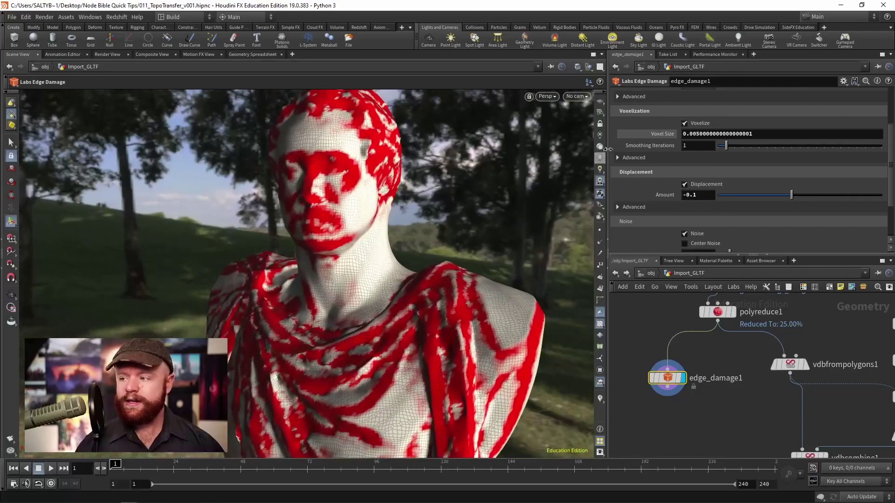
Set the advanced displacement blur to about 56 and sharpen to 0.601.
click(633, 208)
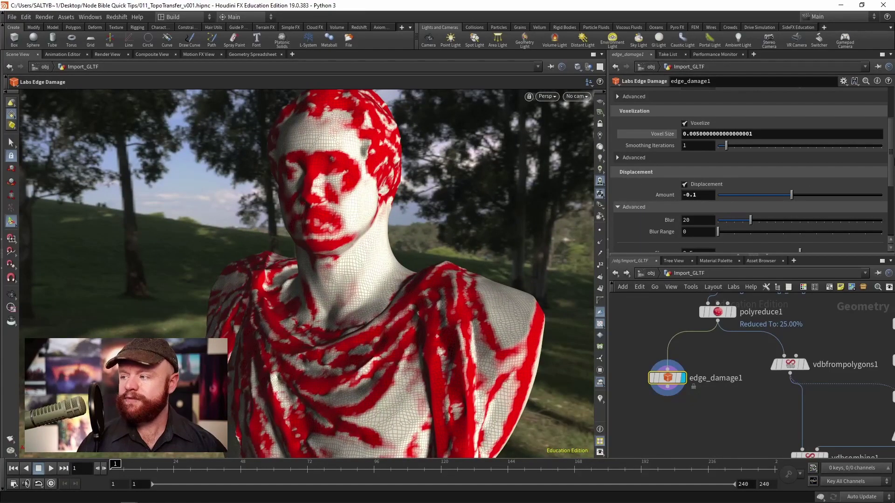
scroll(770, 196, down, 1)
click(780, 198)
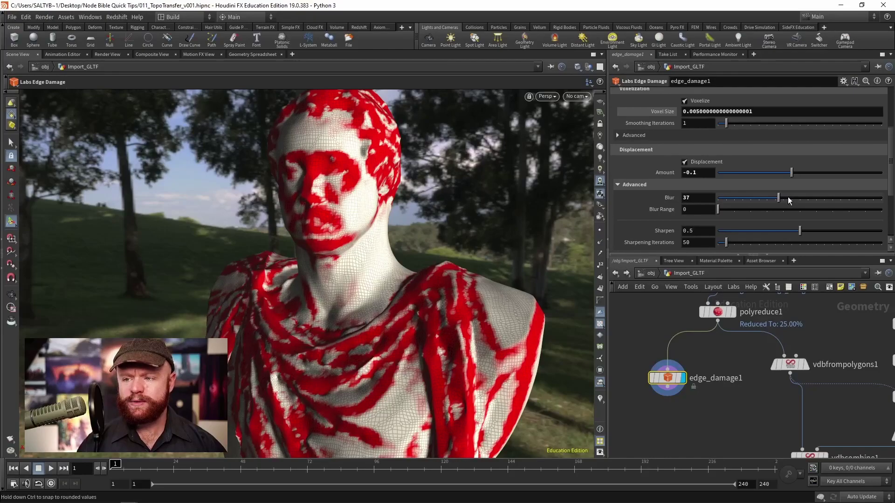
drag(811, 202, 808, 201)
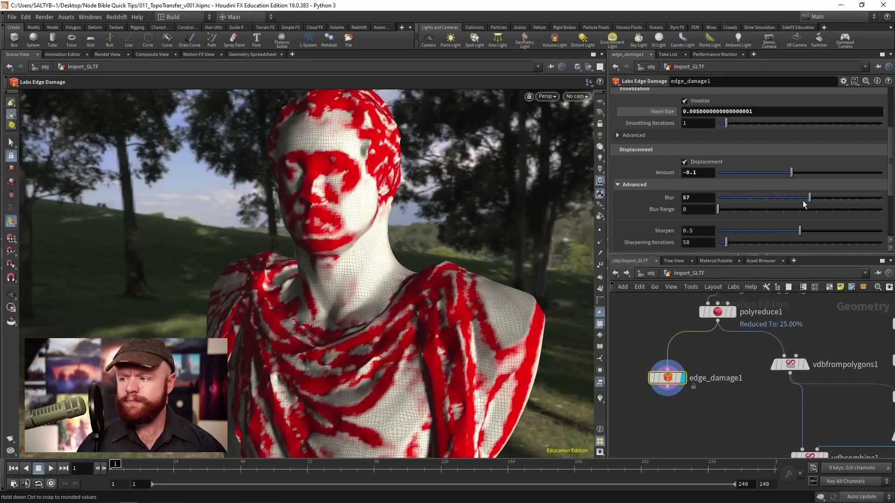
click(817, 231)
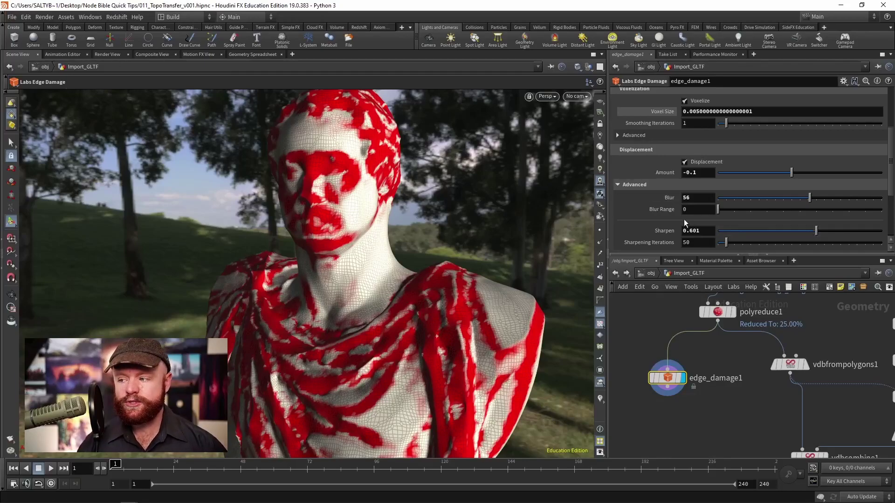
scroll(860, 202, down, 2)
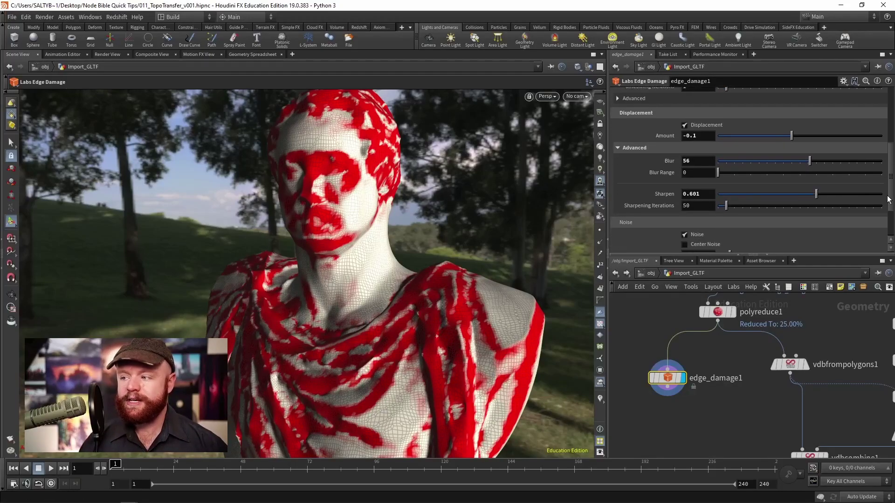
scroll(888, 199, up, 3)
scroll(889, 199, up, 2)
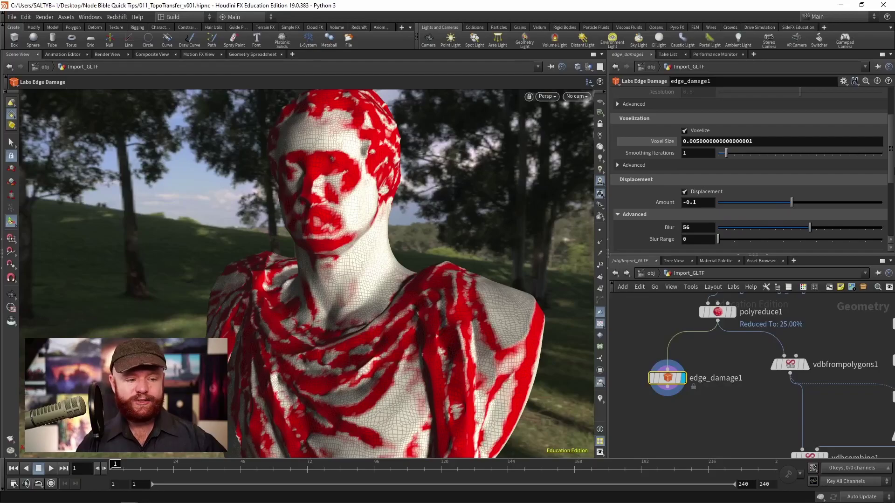
scroll(889, 175, up, 3)
scroll(888, 175, up, 2)
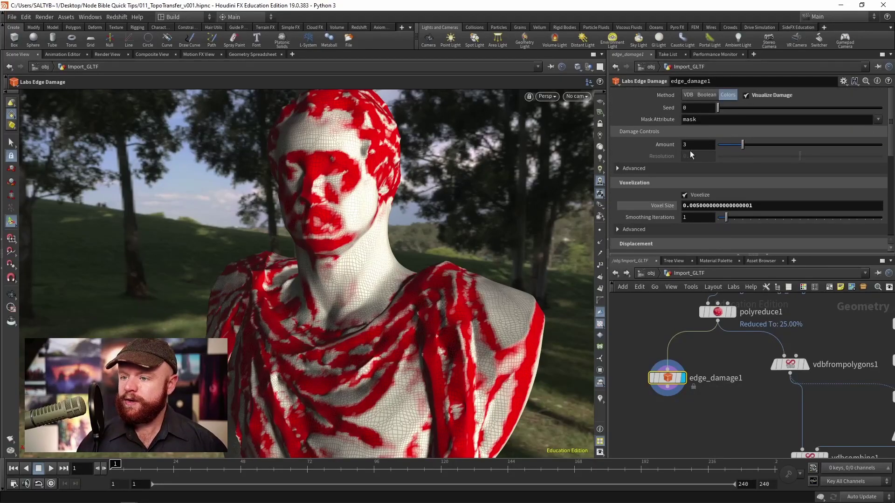
scroll(887, 175, down, 3)
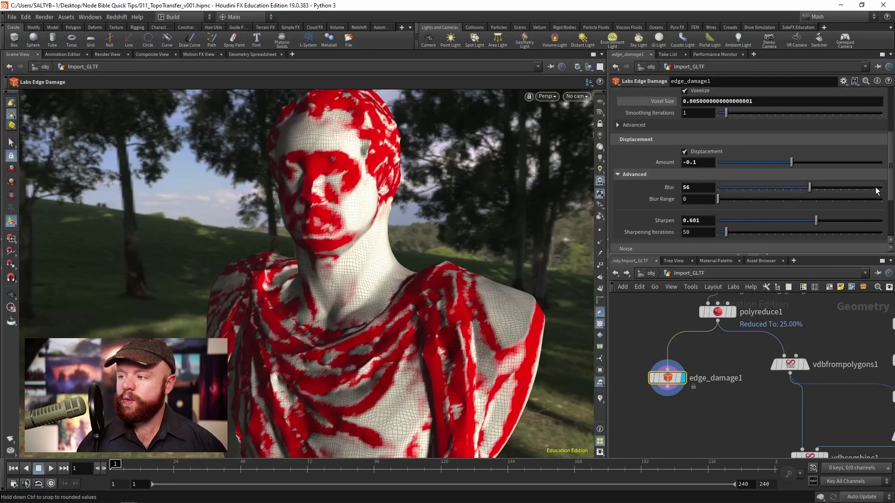
scroll(888, 174, down, 2)
Turn off damage displacement and check the edge_damage1 node info.
click(685, 152)
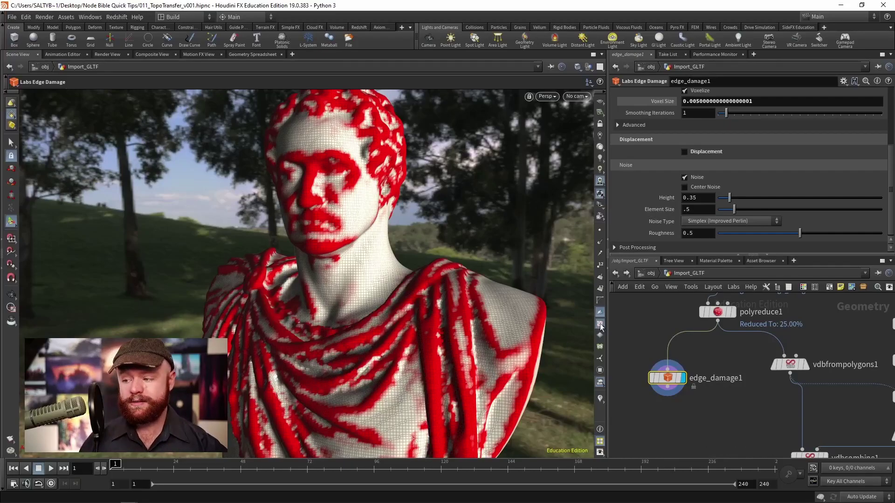
middle_click(674, 379)
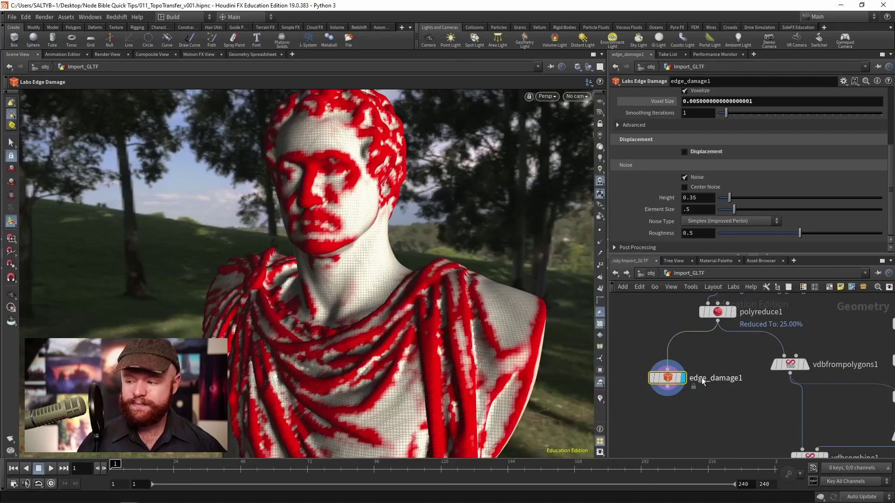
Place a Null node, null1, below edge_damage1 and check its node info.
key(Tab)
text(null)
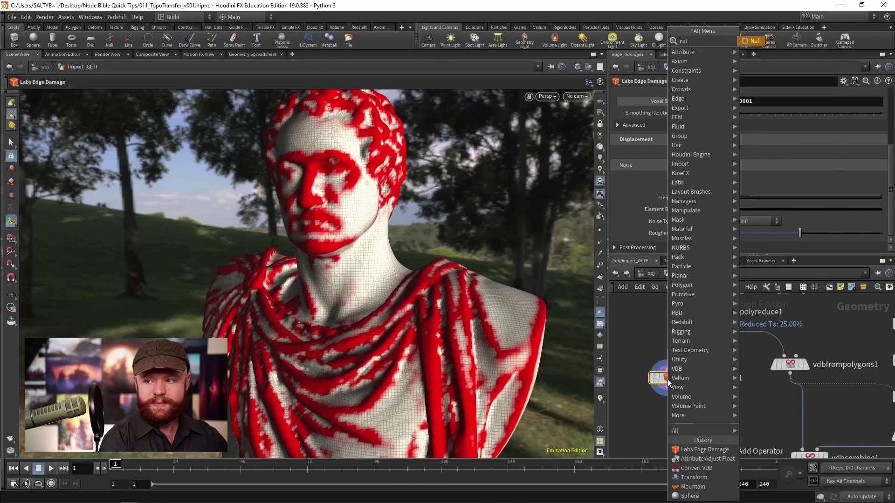
key(Return)
click(668, 416)
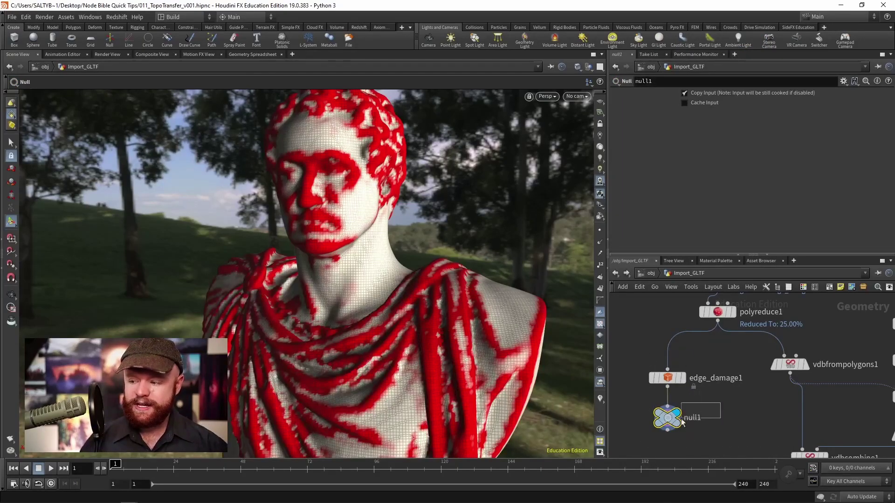
middle_click(670, 420)
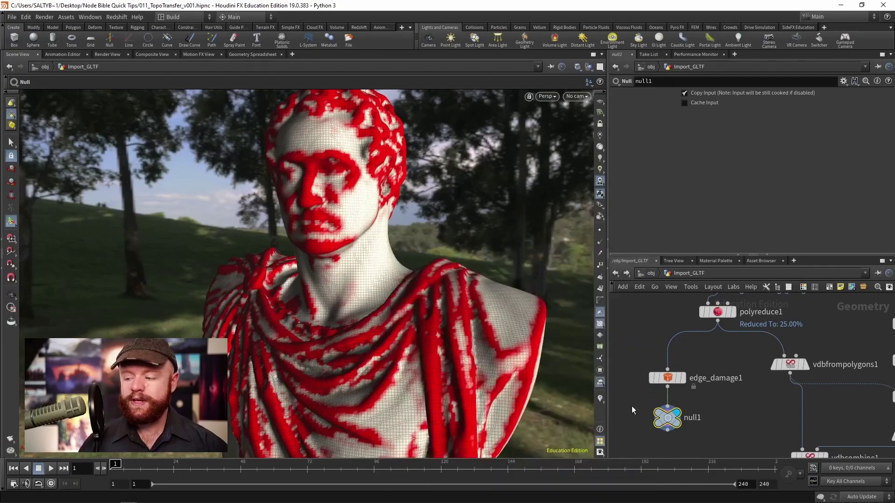
key(Tab)
text(mou)
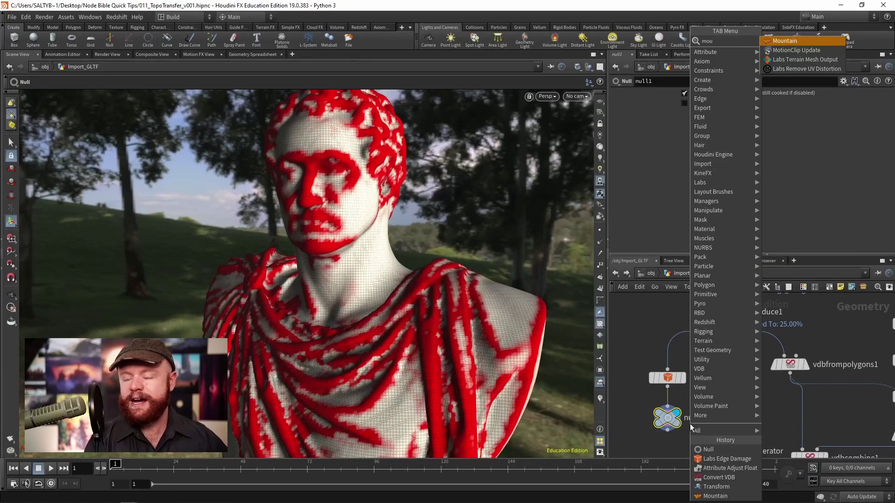
key(Escape)
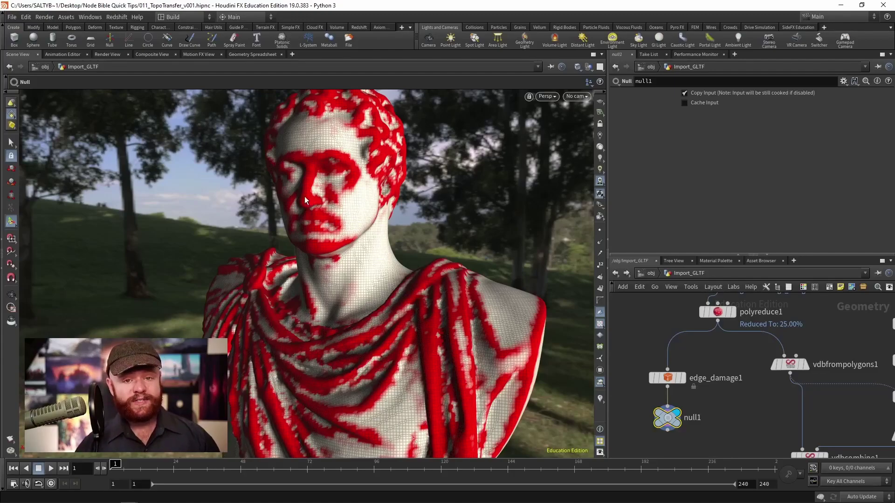
click(667, 377)
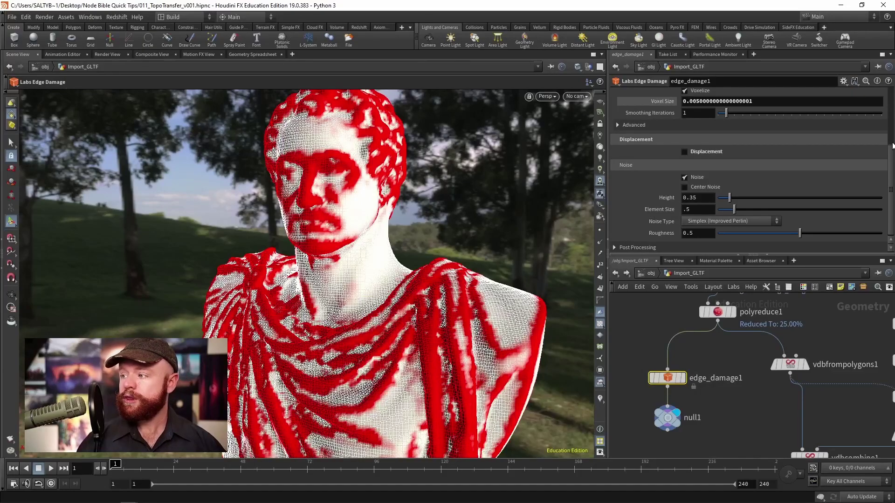
scroll(770, 175, up, 1)
scroll(887, 139, up, 3)
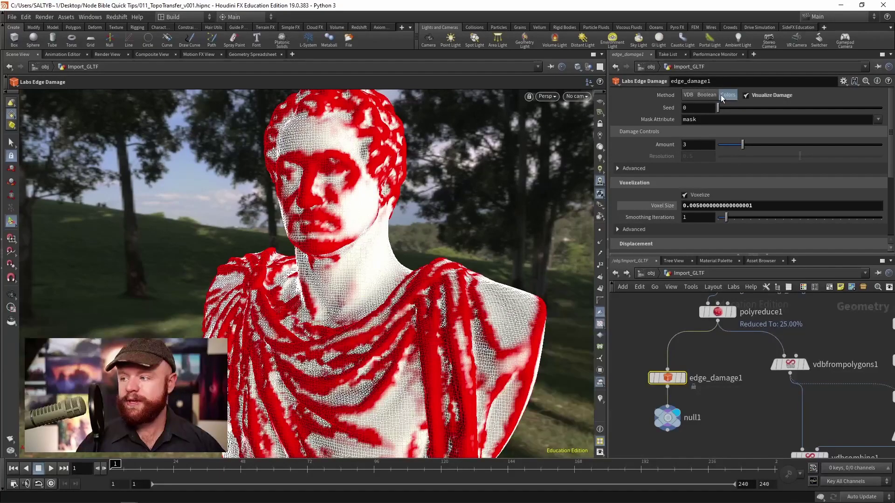
scroll(706, 145, down, 3)
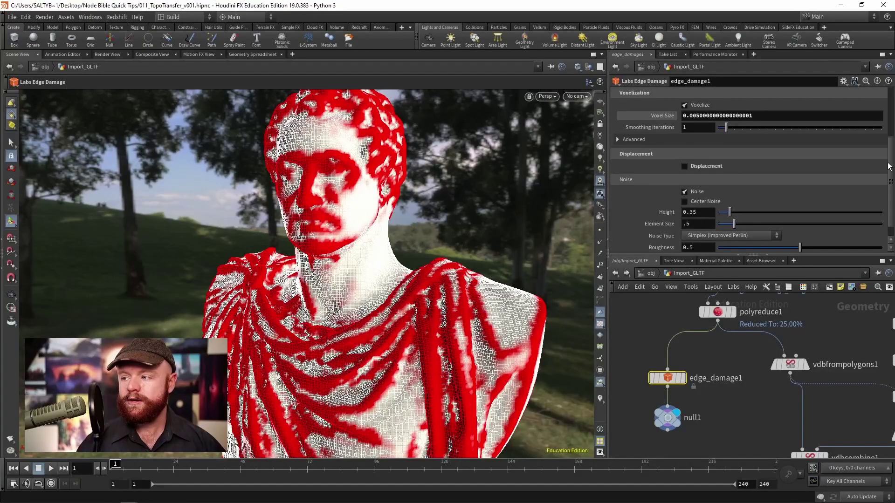
scroll(707, 146, down, 2)
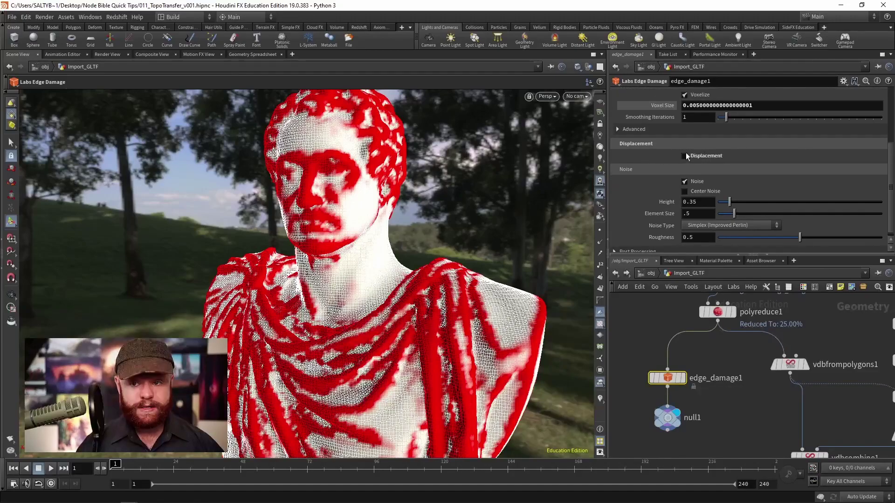
click(668, 418)
mouse_move(692, 417)
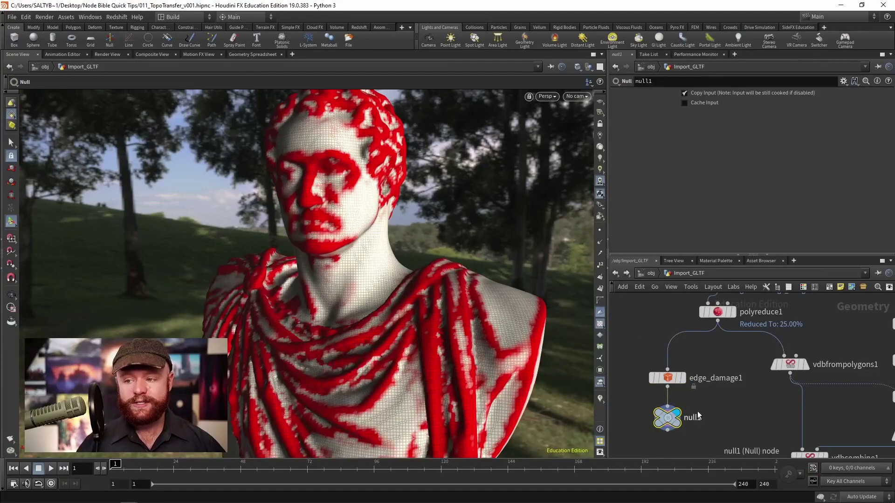